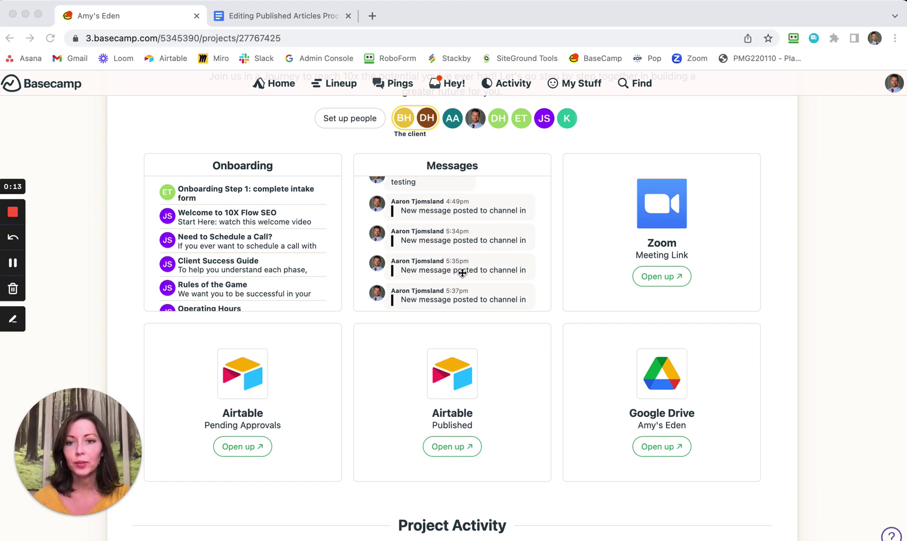
View the project's Onboarding message board and its Messages chat, returning to the Amy's Eden project page after each.
scroll(462, 273, up, 2)
scroll(462, 273, down, 2)
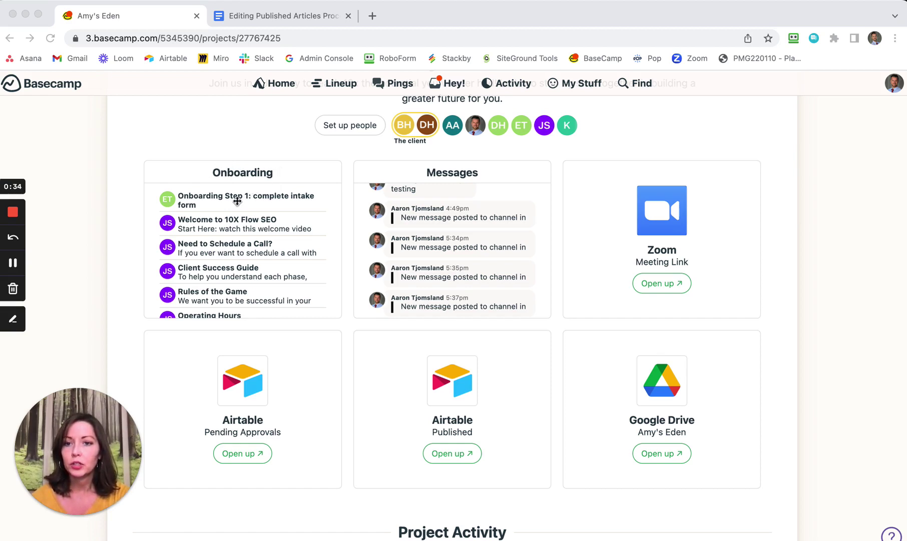
click(243, 175)
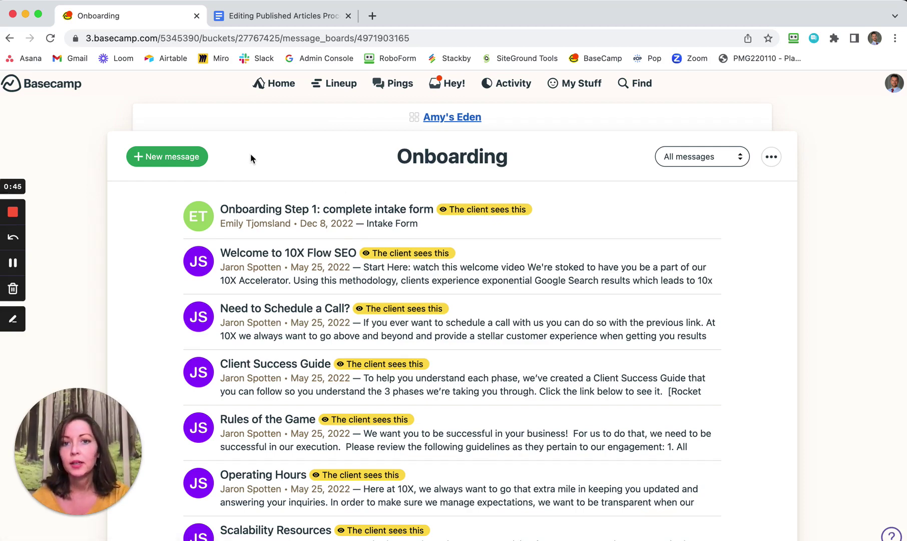
click(10, 39)
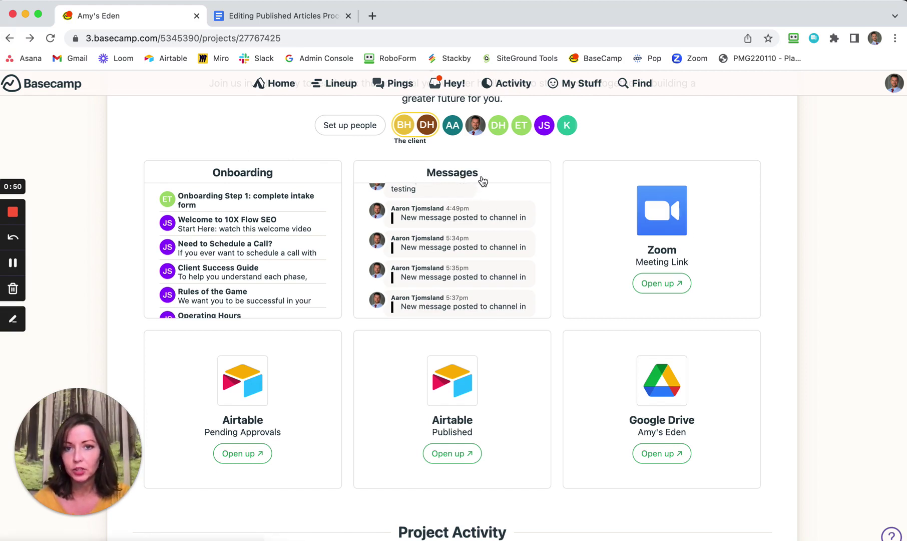
click(465, 176)
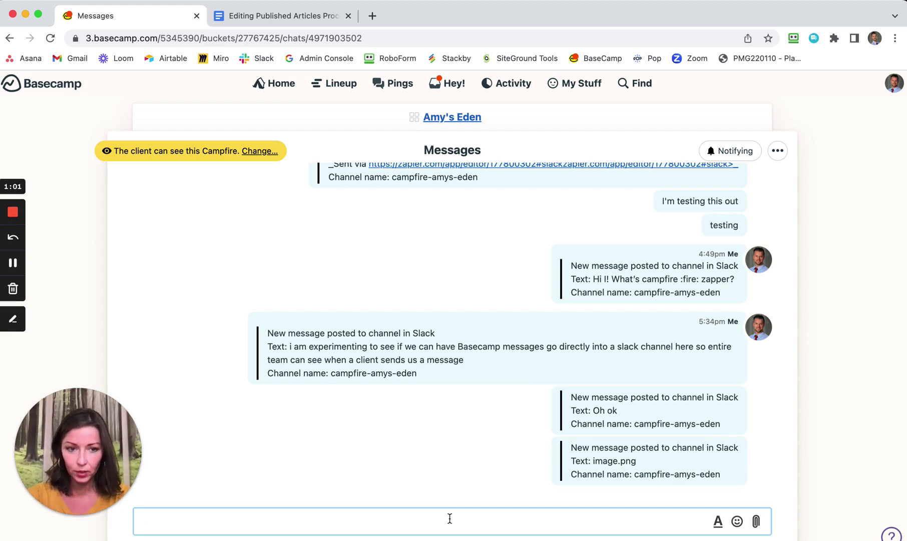
click(10, 43)
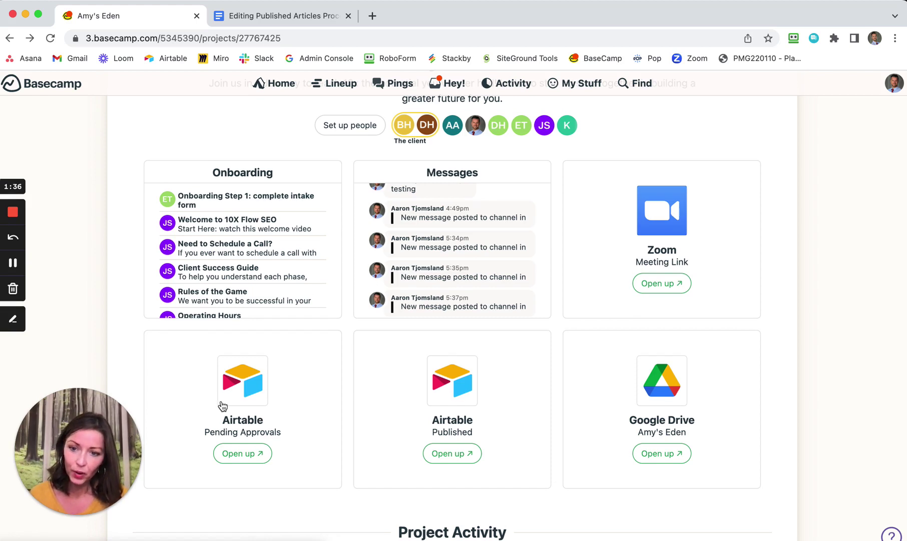
Open the project's Airtable of pending approvals and follow the article link of the "nurse services at home" record.
click(242, 454)
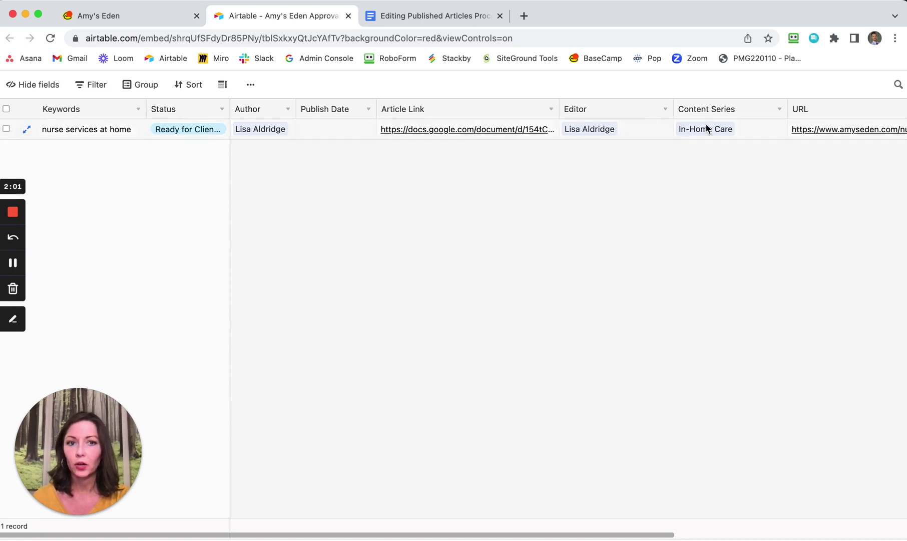
click(508, 132)
click(507, 131)
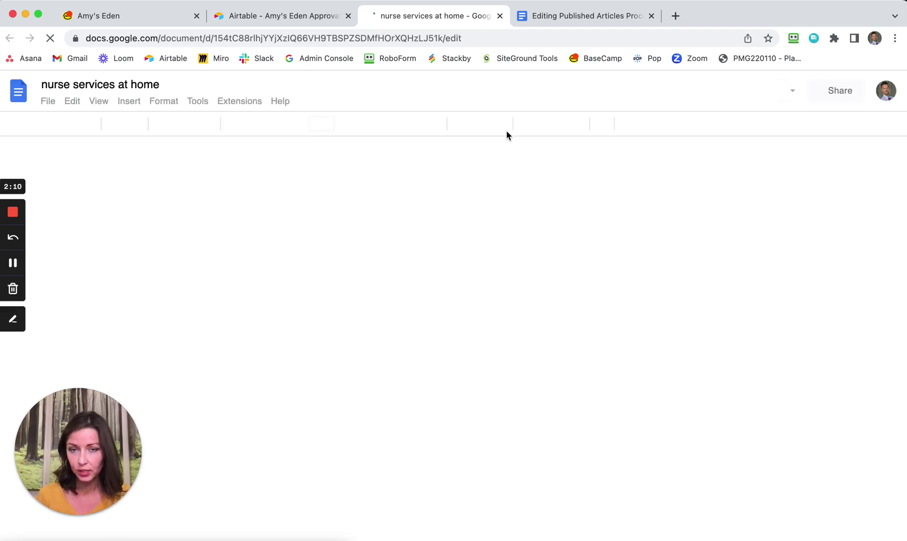
Look through the article document's reference notes and outline material down to the opening paragraphs of the article.
scroll(490, 195, down, 2)
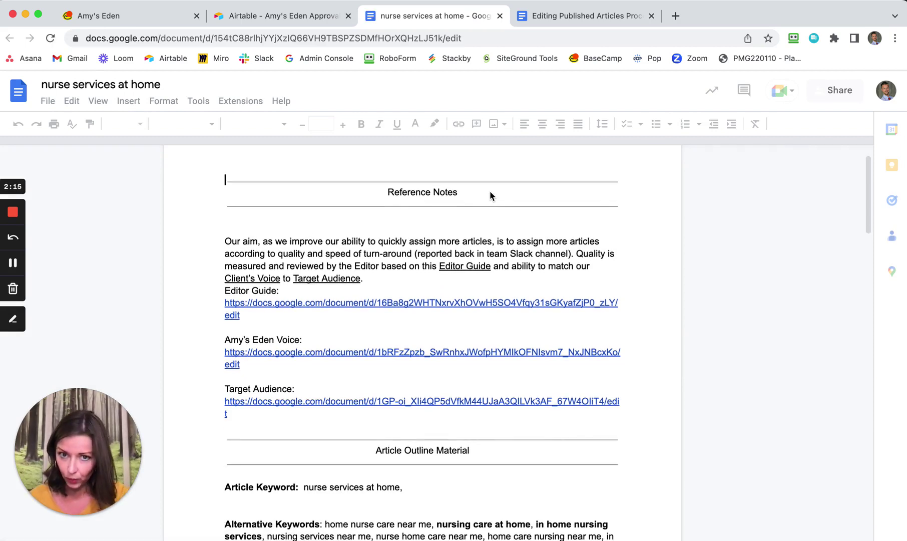
scroll(491, 193, down, 4)
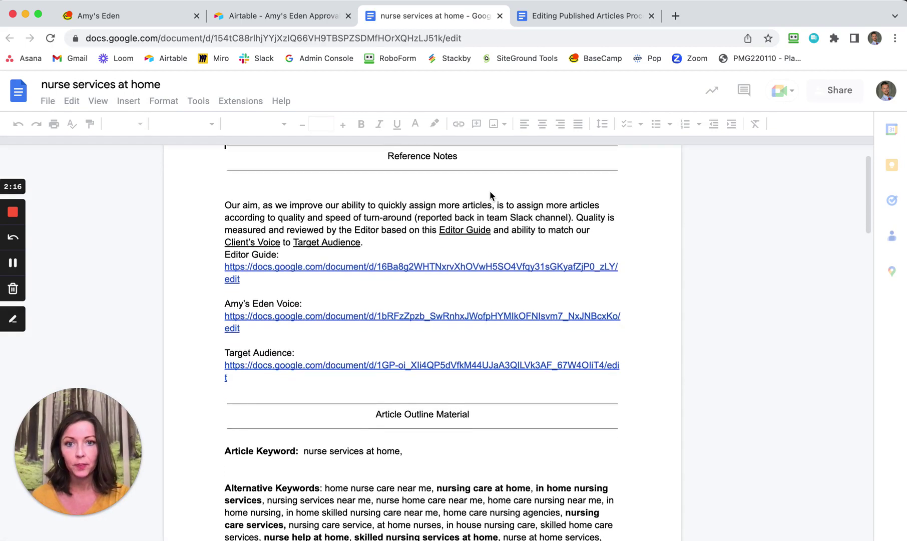
scroll(490, 196, down, 6)
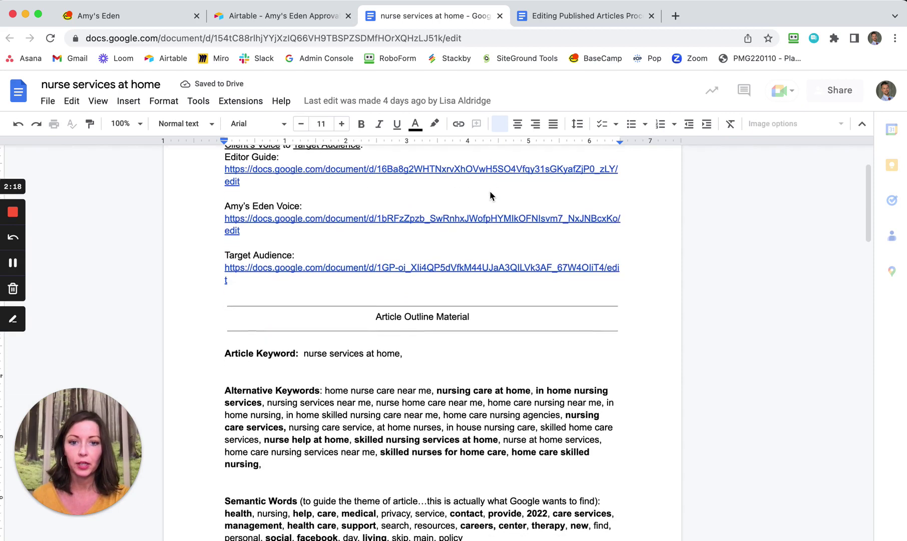
scroll(490, 195, down, 2)
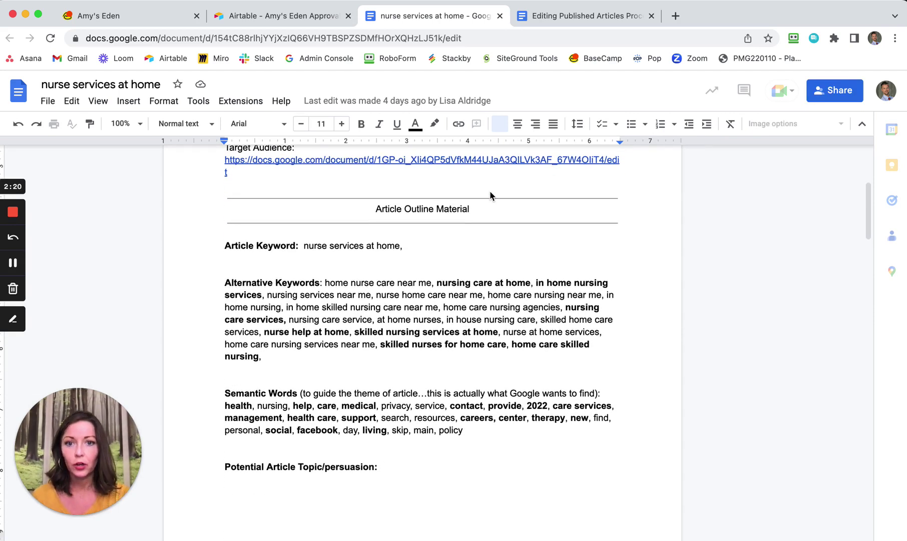
scroll(491, 195, down, 15)
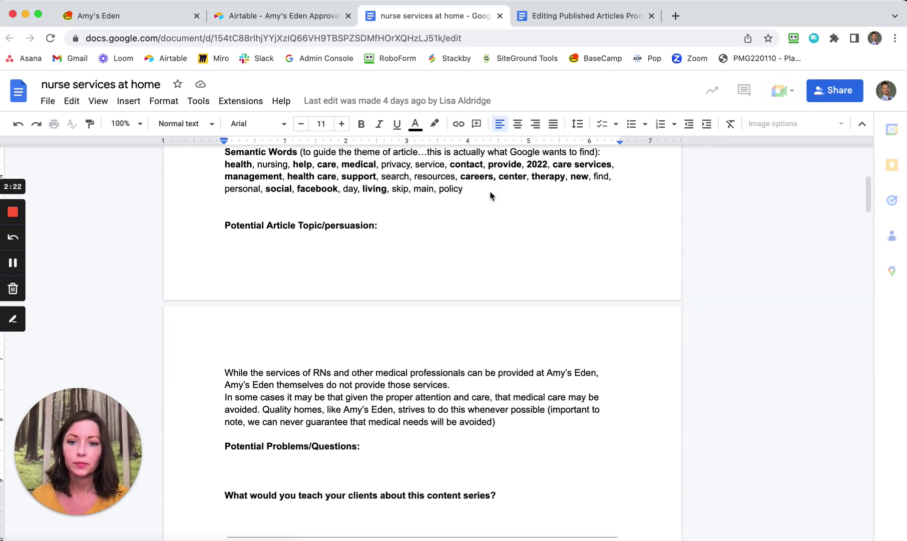
scroll(490, 195, down, 12)
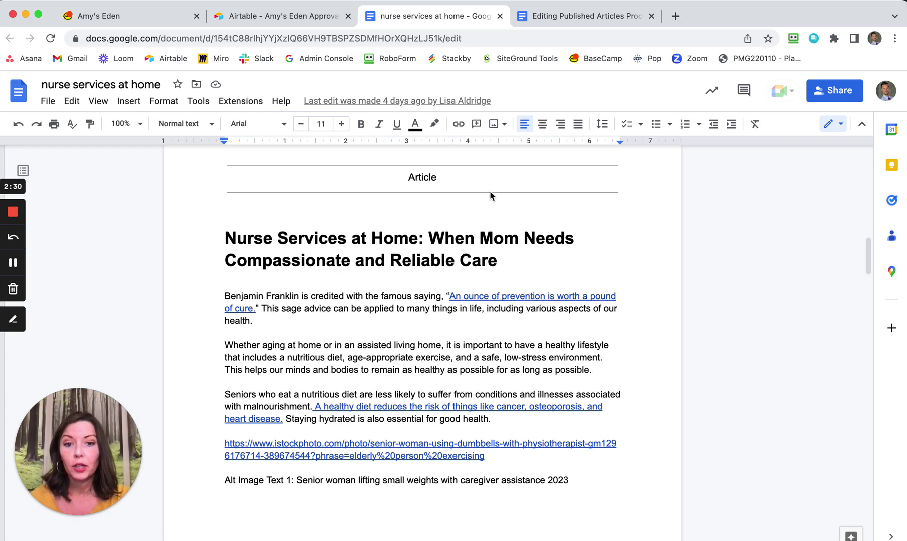
scroll(490, 195, down, 3)
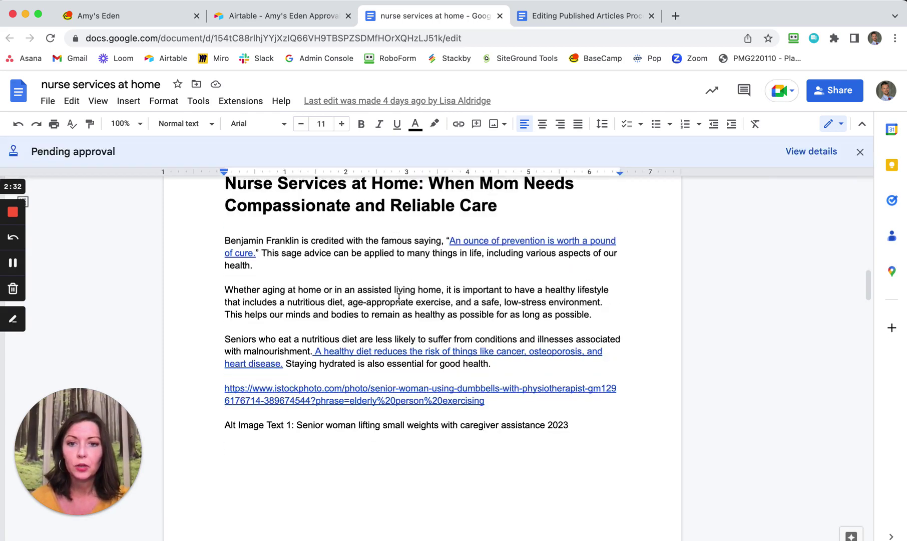
Start a comment on the paragraph beginning "Whether aging at home or in an assisted living home" and discard it.
drag(224, 289, 605, 312)
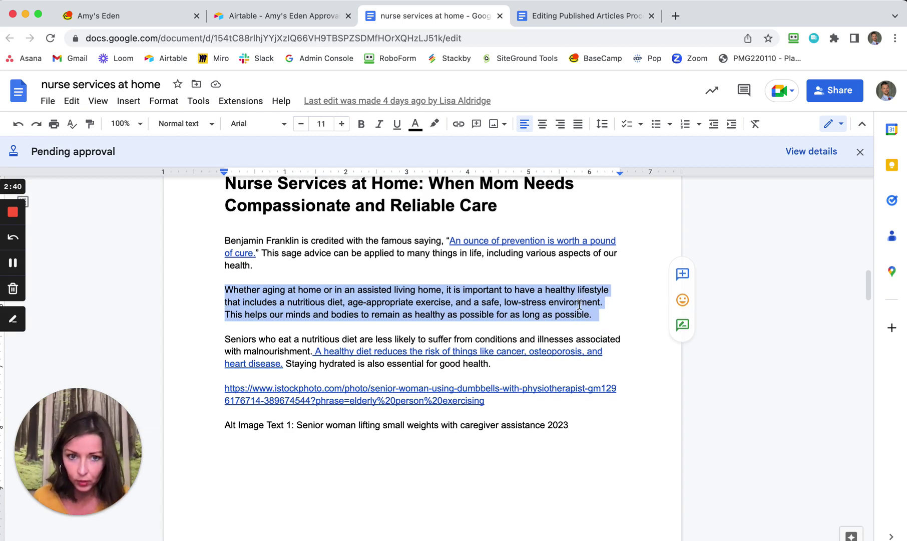
click(683, 274)
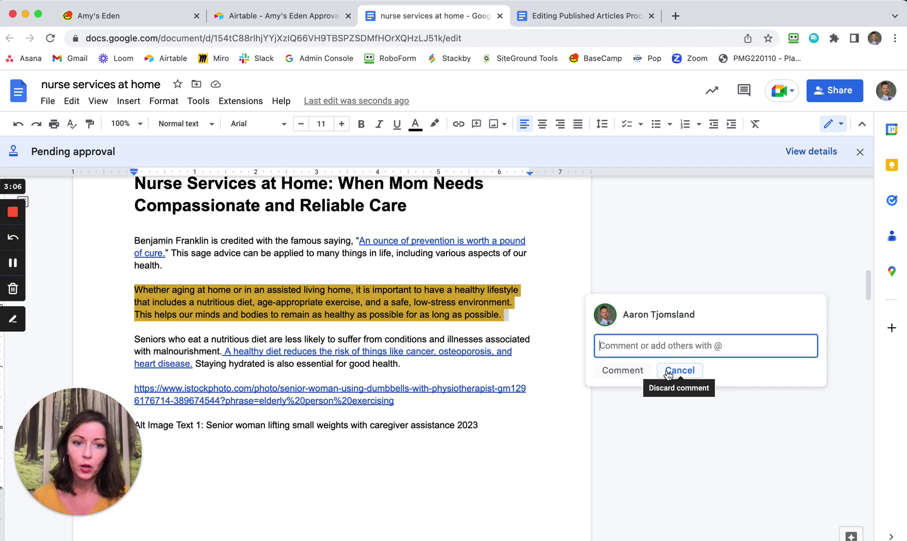
click(669, 373)
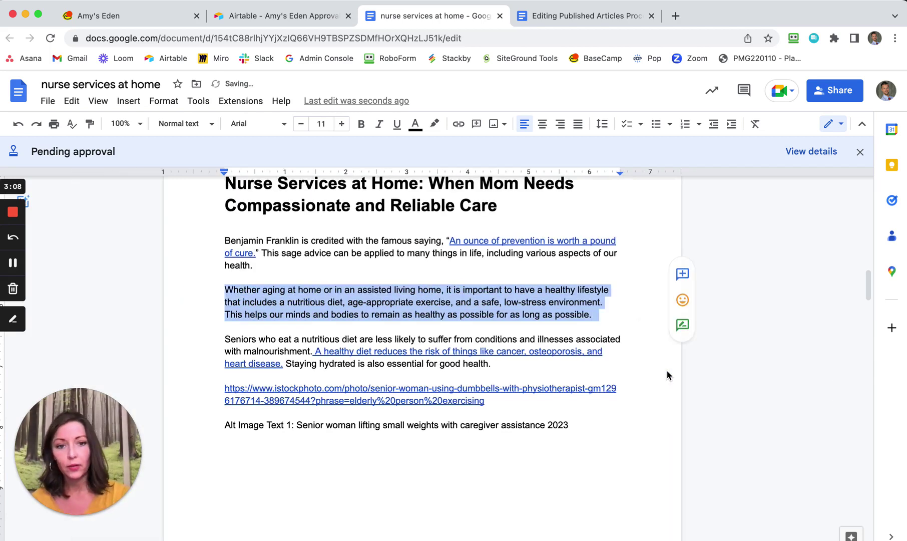
click(213, 295)
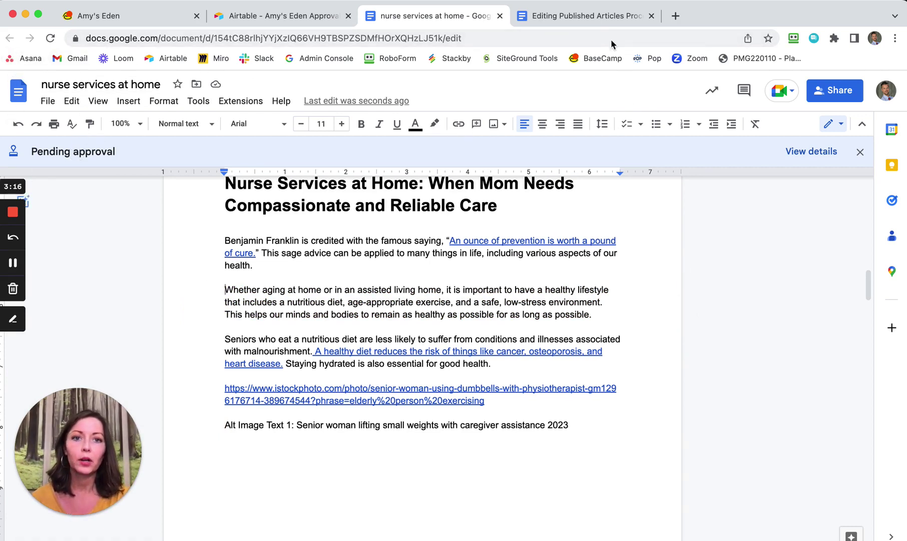
Open the approval details of the "nurse services at home" document.
click(594, 18)
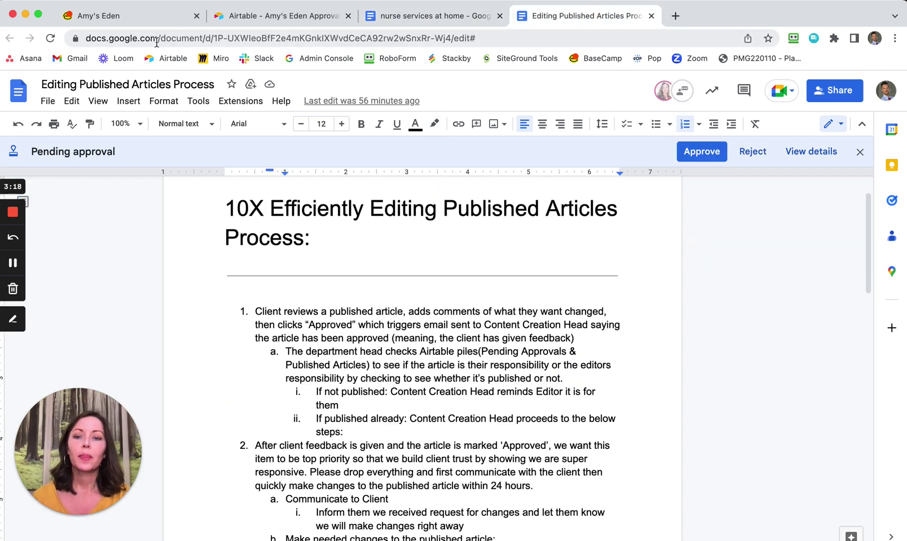
click(91, 20)
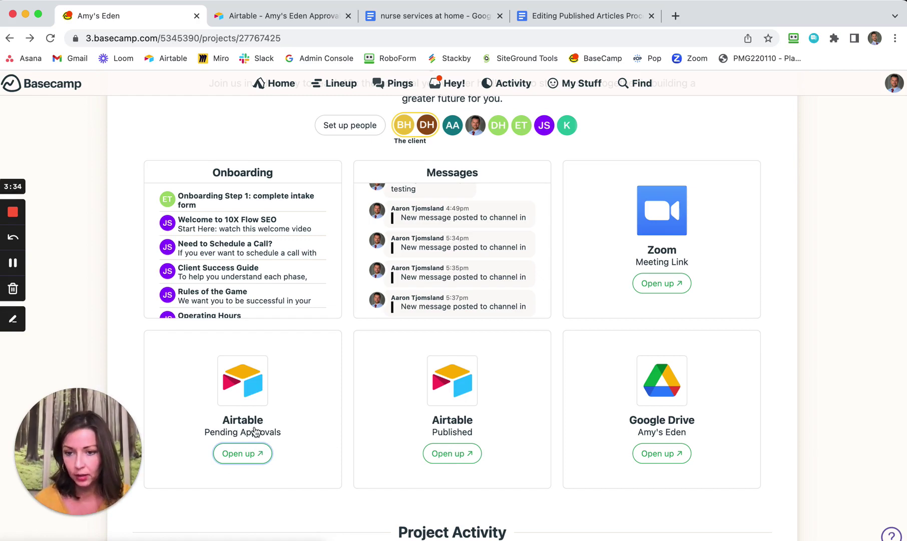
click(409, 19)
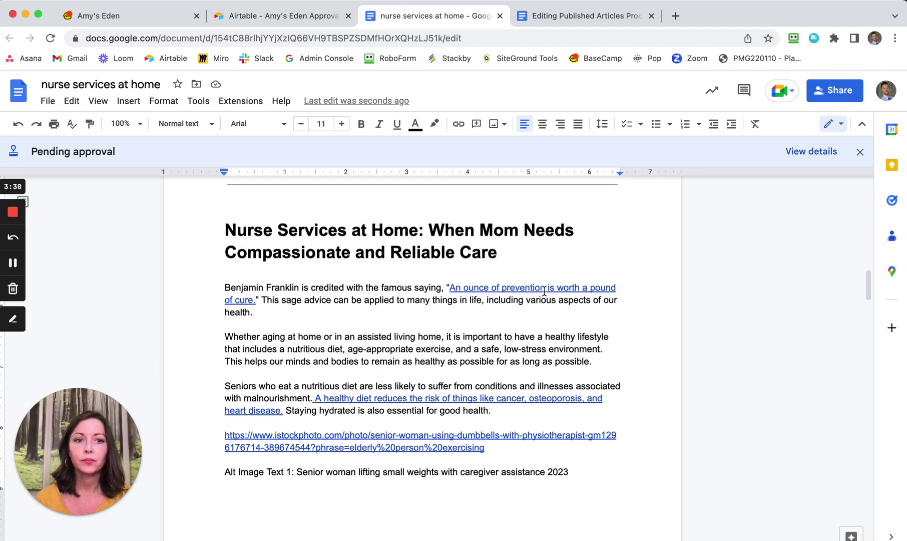
scroll(543, 289, up, 5)
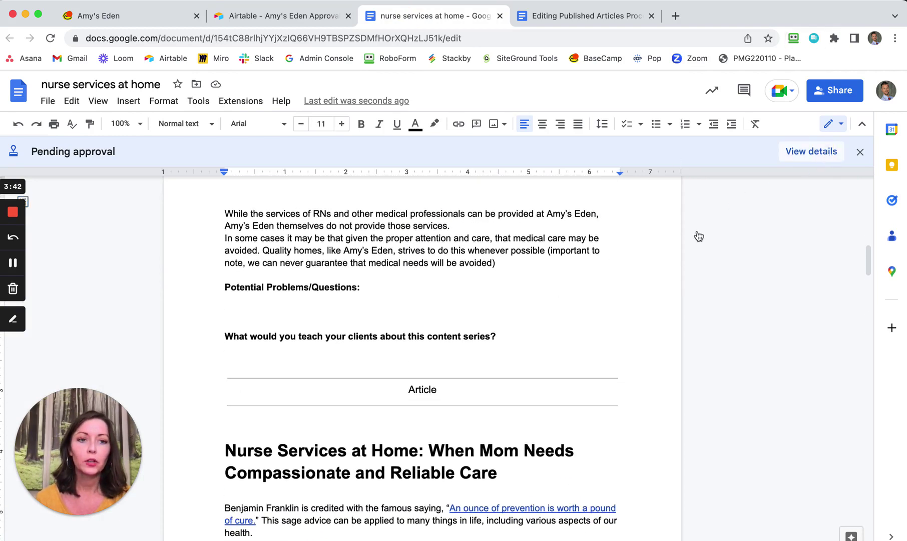
click(821, 152)
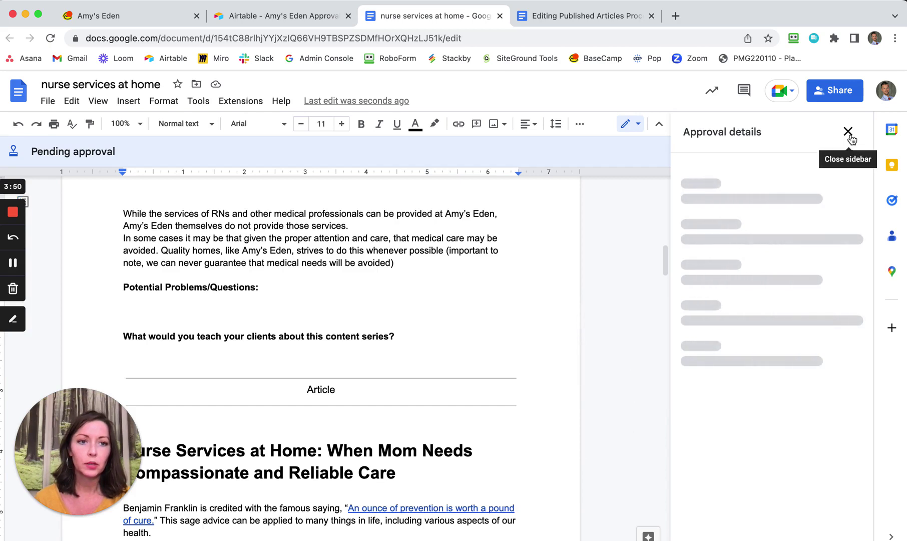
Skim the "Editing Published Articles Process" document to its end and return to its beginning.
click(604, 20)
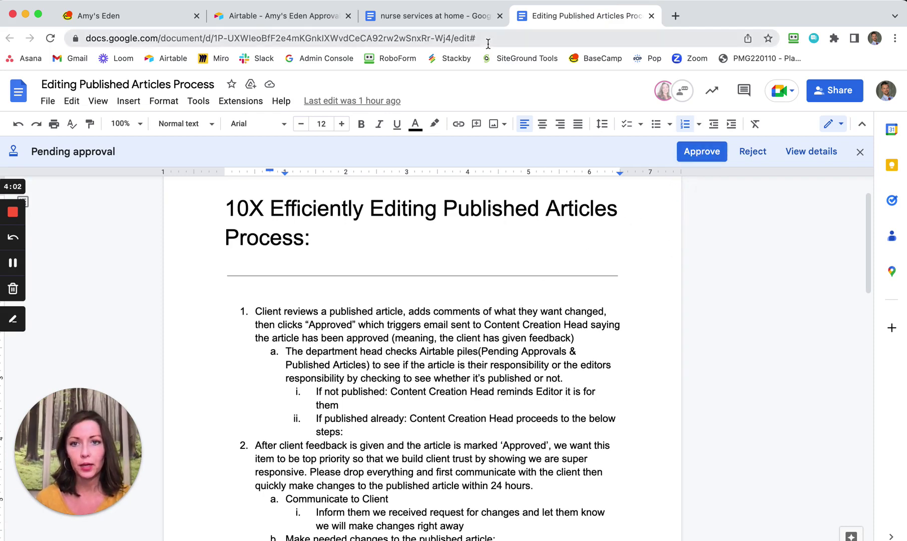
scroll(362, 360, down, 20)
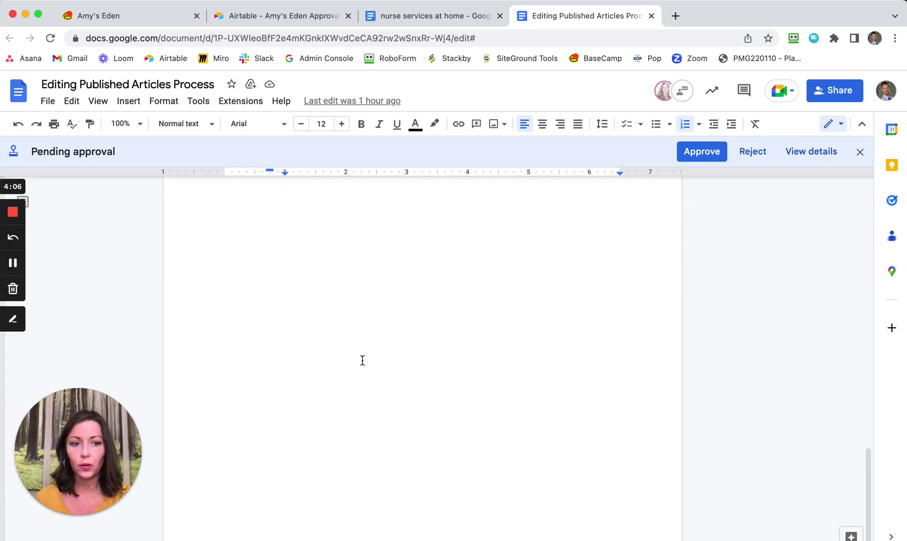
scroll(362, 360, up, 20)
scroll(362, 361, up, 2)
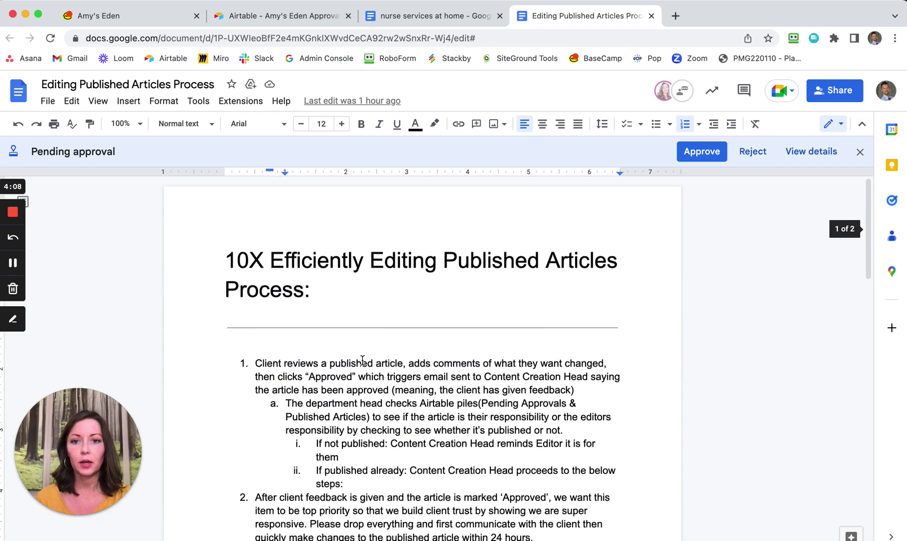
Open the Amy's Eden project's Airtable of published articles and follow the website URL of the "in home care services" record.
click(110, 19)
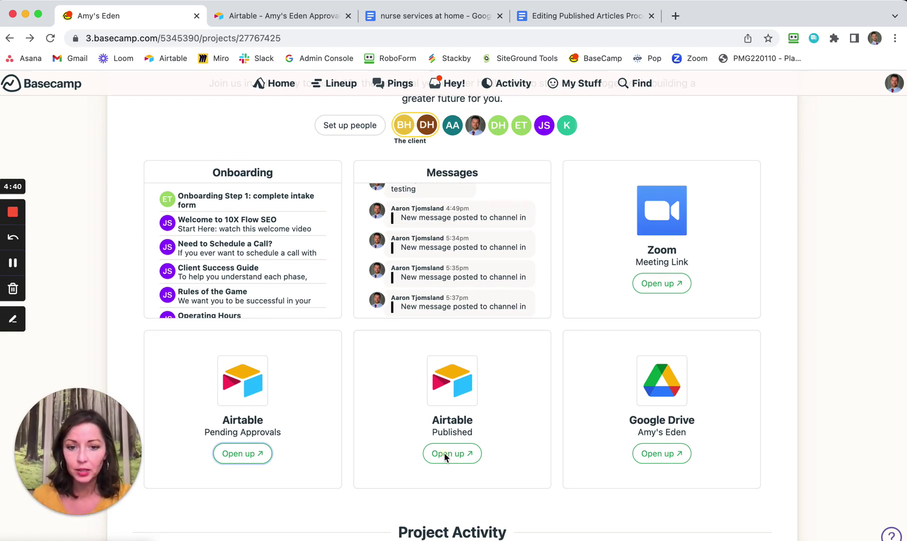
click(445, 455)
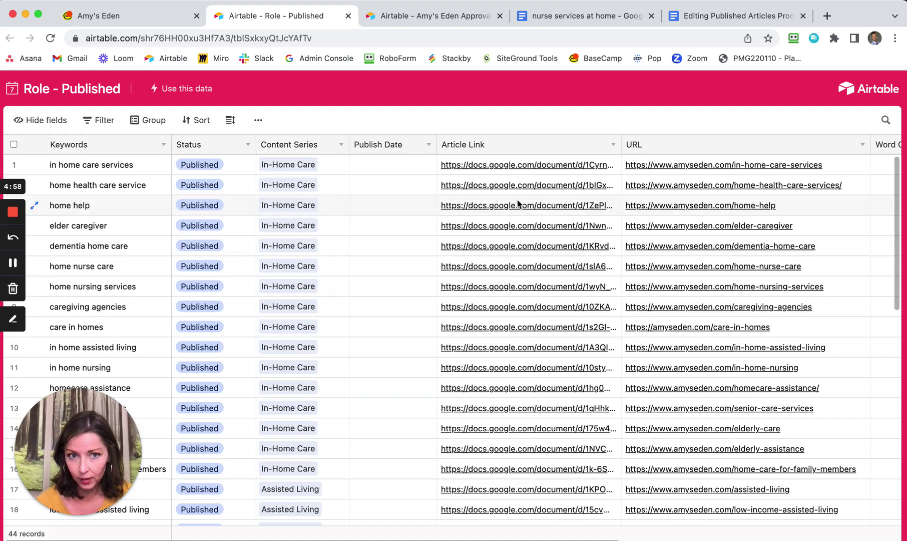
click(713, 166)
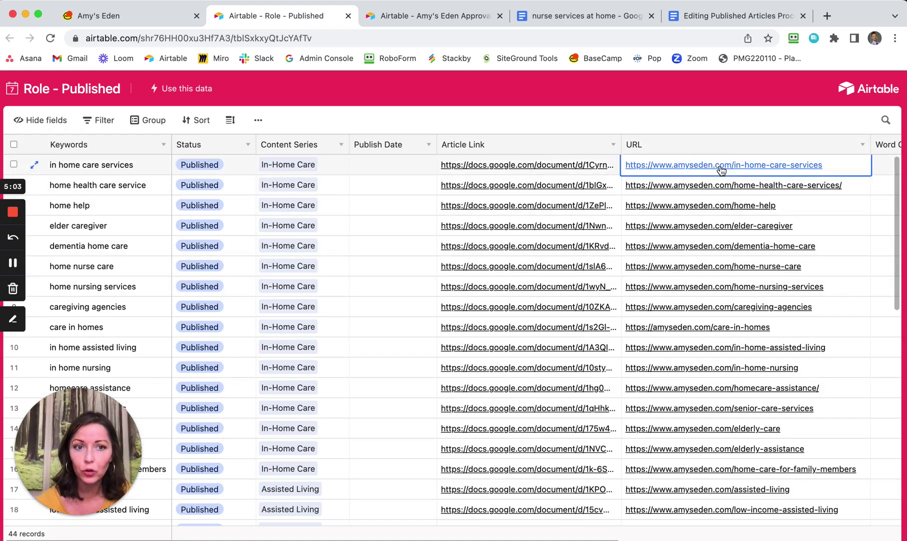
click(716, 165)
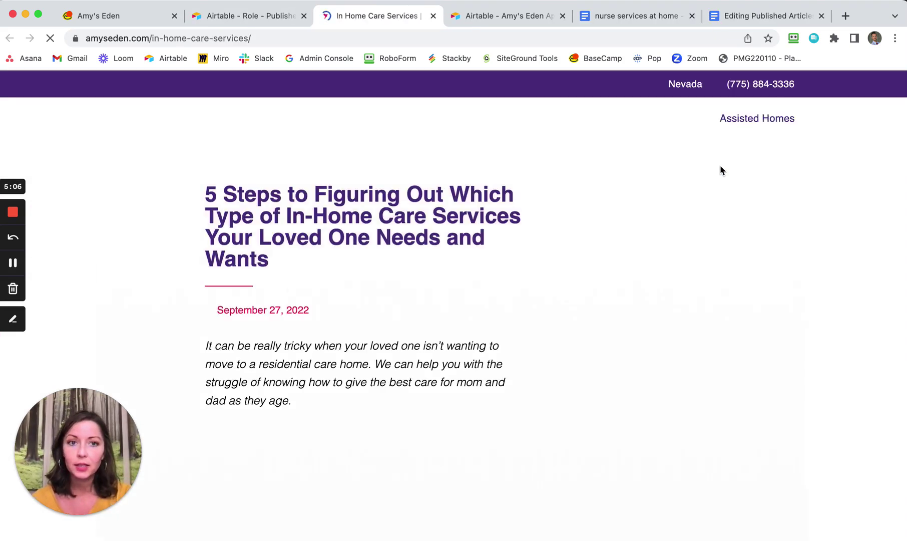
Look through the live in-home care services article, from its introduction to the section on paying for home care.
scroll(492, 189, down, 2)
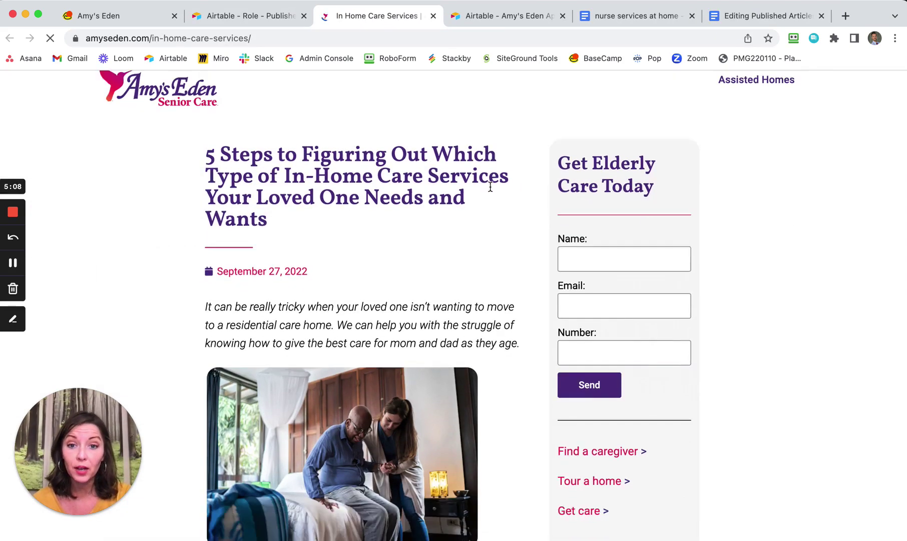
scroll(491, 187, down, 3)
scroll(491, 191, down, 8)
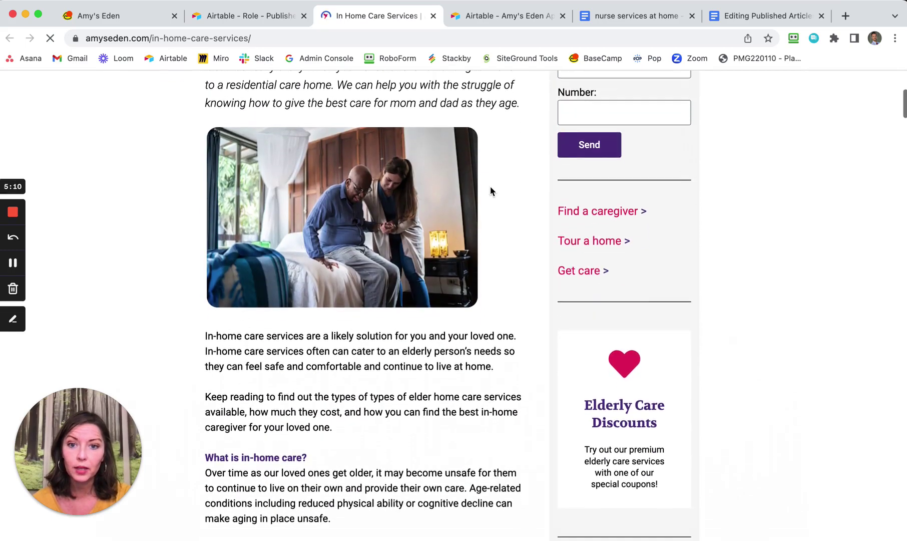
scroll(491, 190, down, 13)
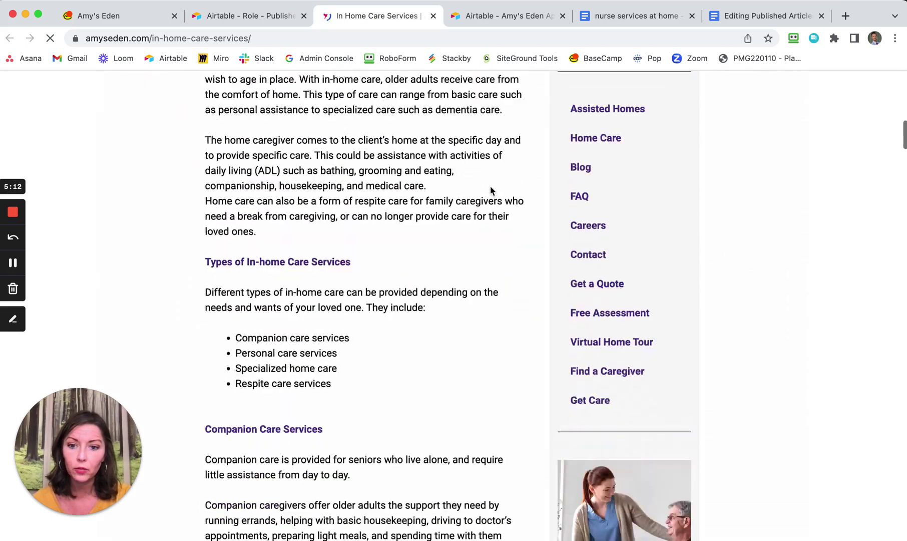
scroll(490, 190, down, 8)
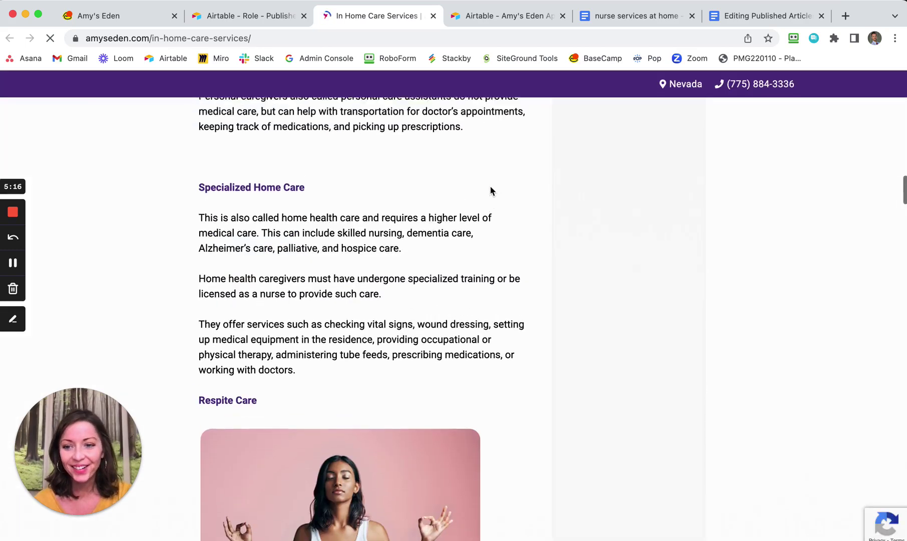
scroll(491, 190, down, 12)
scroll(491, 187, down, 16)
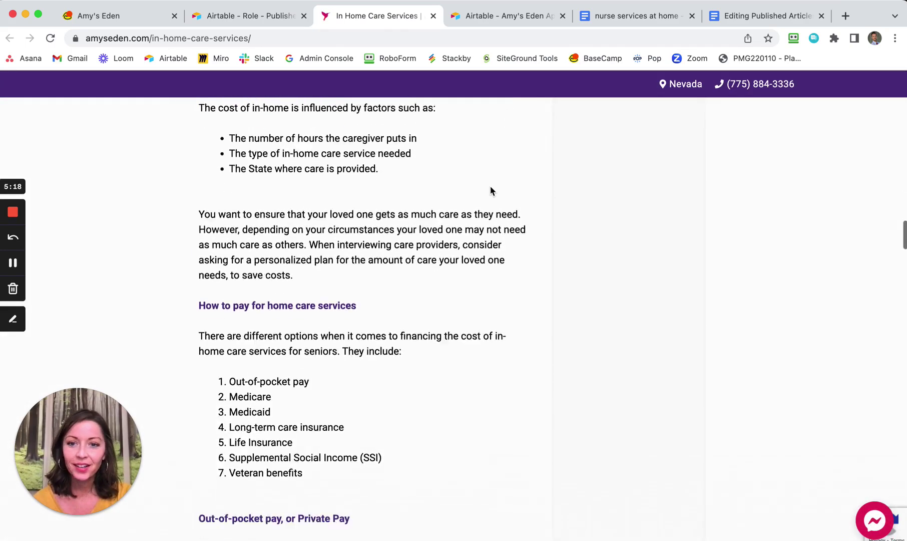
Review the live in-home care services article again, from its title through the companion and personal care sections.
scroll(491, 190, up, 20)
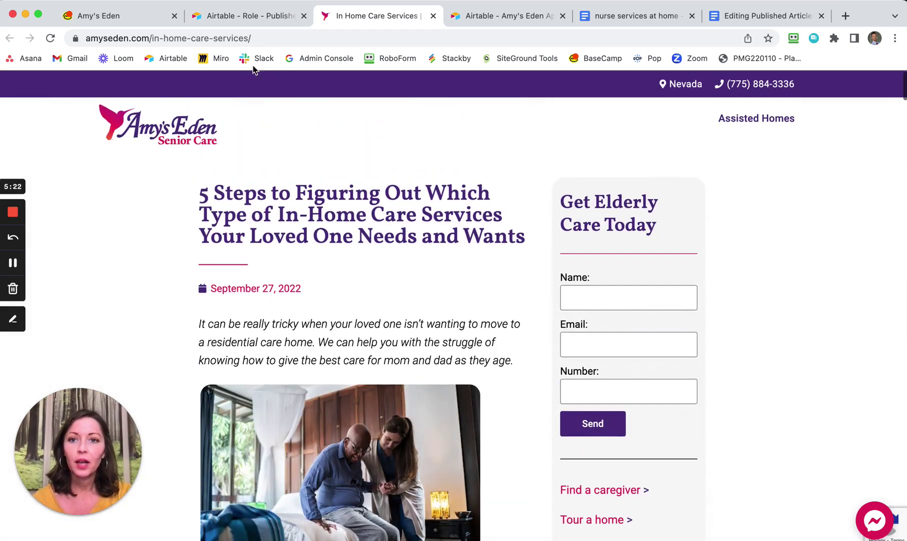
scroll(383, 323, down, 8)
scroll(383, 329, down, 7)
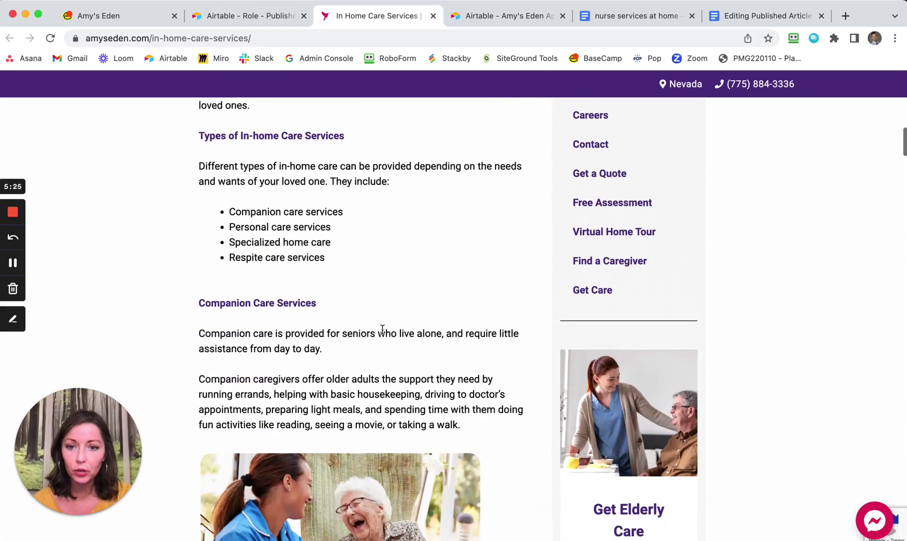
scroll(382, 329, down, 8)
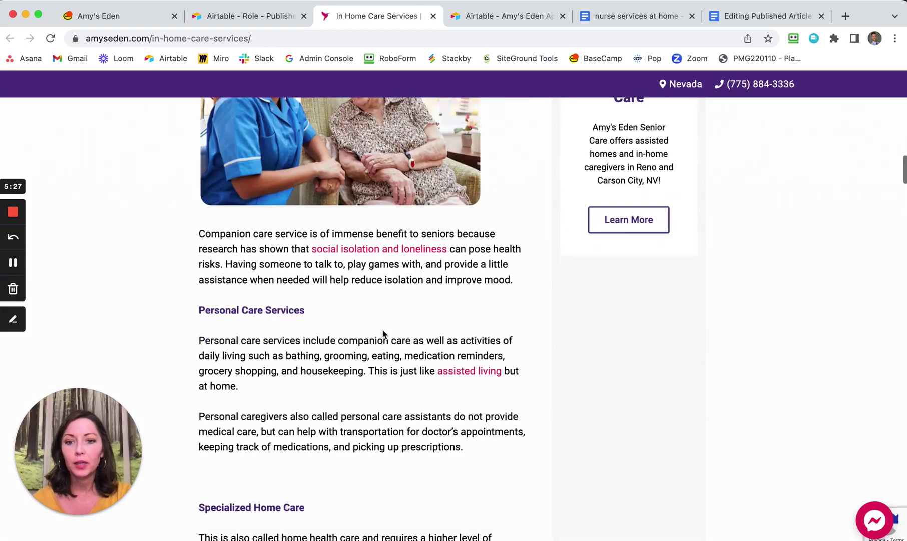
scroll(361, 229, up, 10)
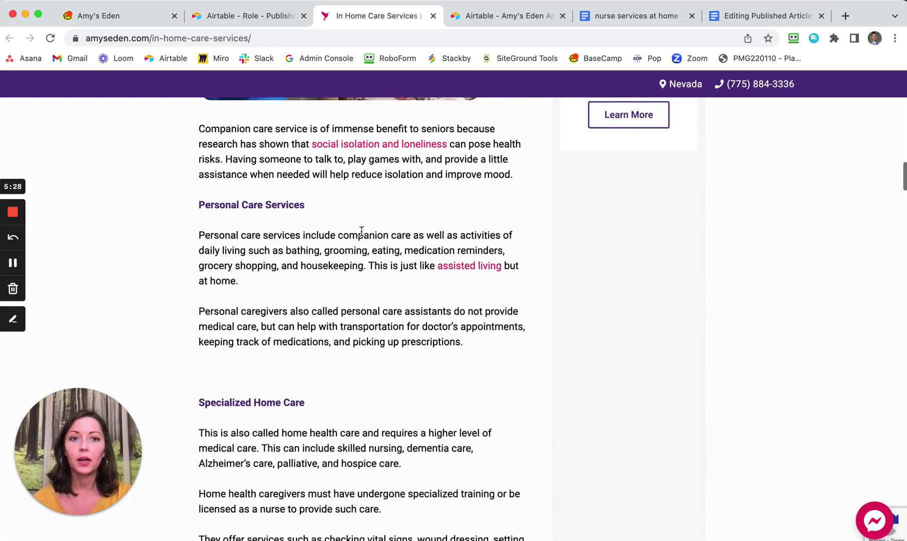
scroll(363, 236, up, 8)
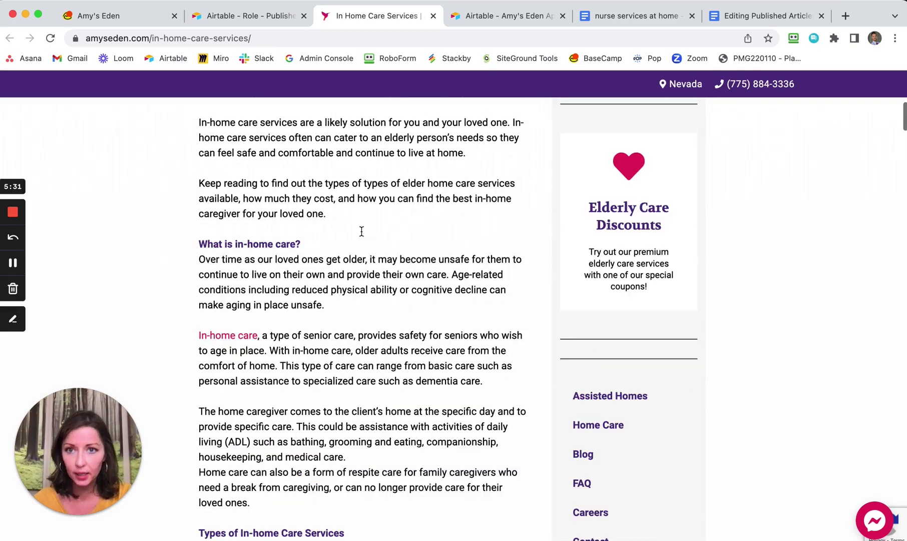
Return to the Airtable of published articles and open the article document linked in the "in home care services" record.
click(239, 20)
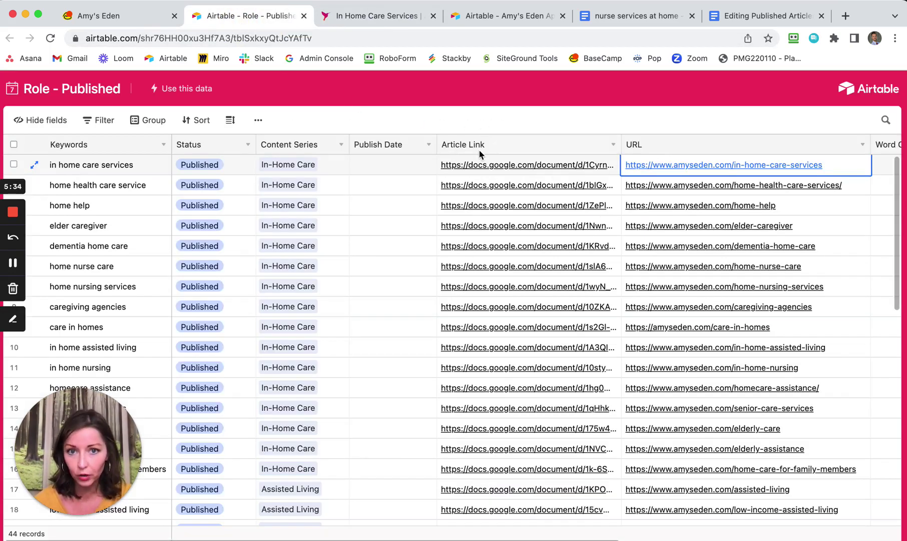
click(505, 172)
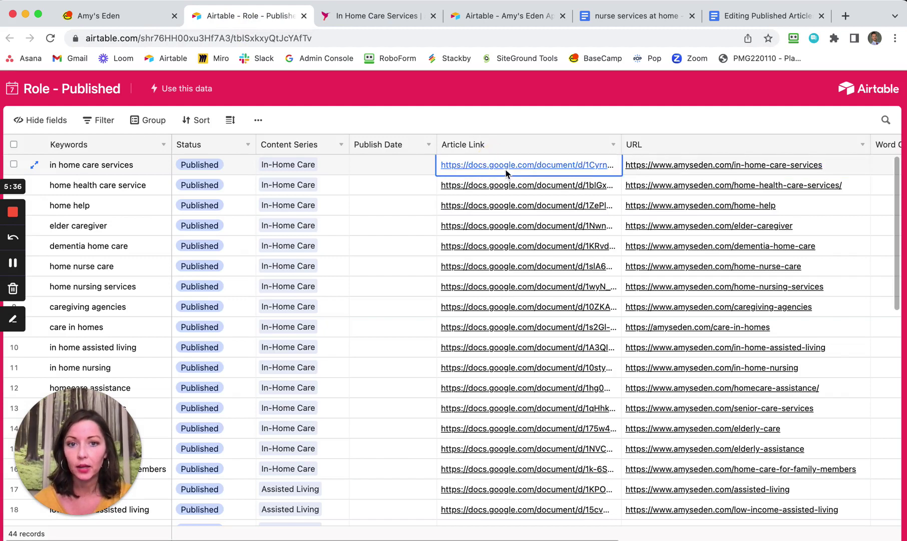
click(507, 172)
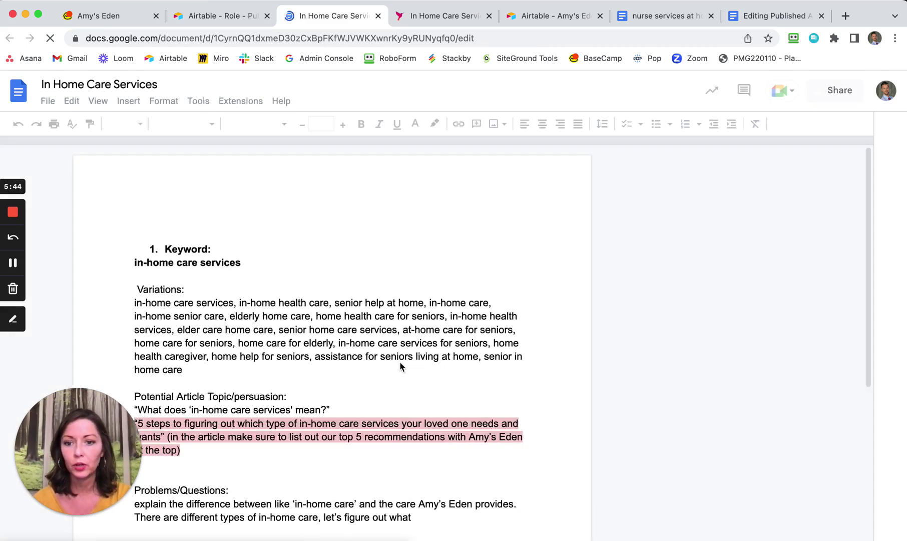
Look through the "In Home Care Services" document from the keyword brief to the article's title and introduction.
scroll(364, 233, down, 3)
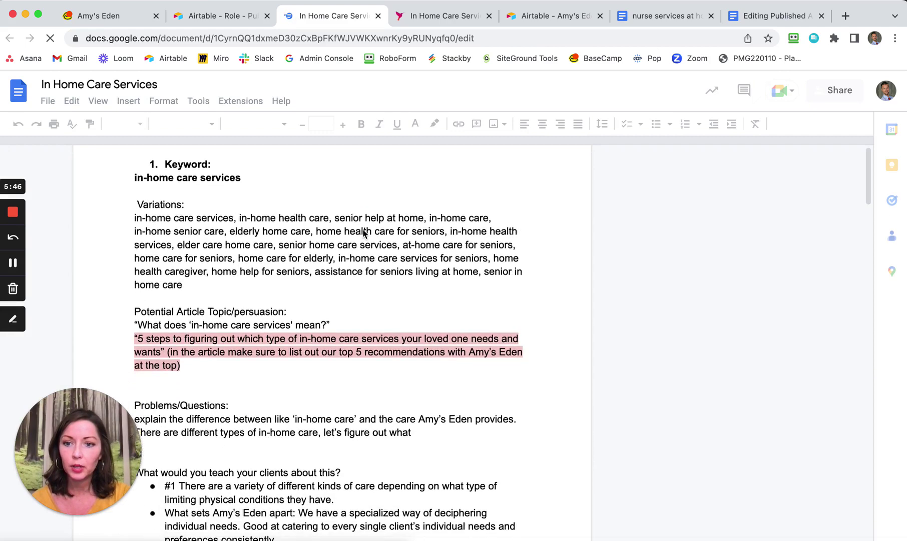
scroll(364, 233, down, 8)
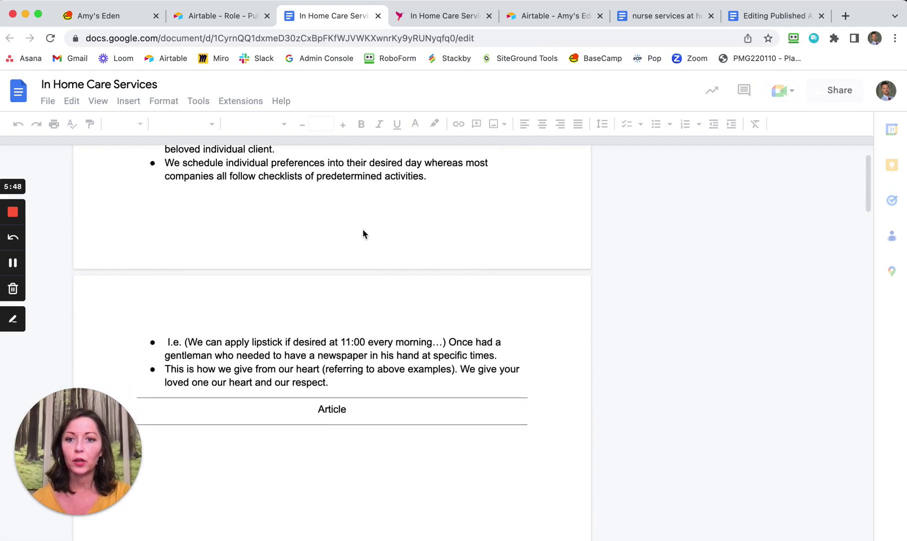
scroll(364, 233, down, 4)
scroll(364, 234, up, 2)
scroll(364, 233, down, 3)
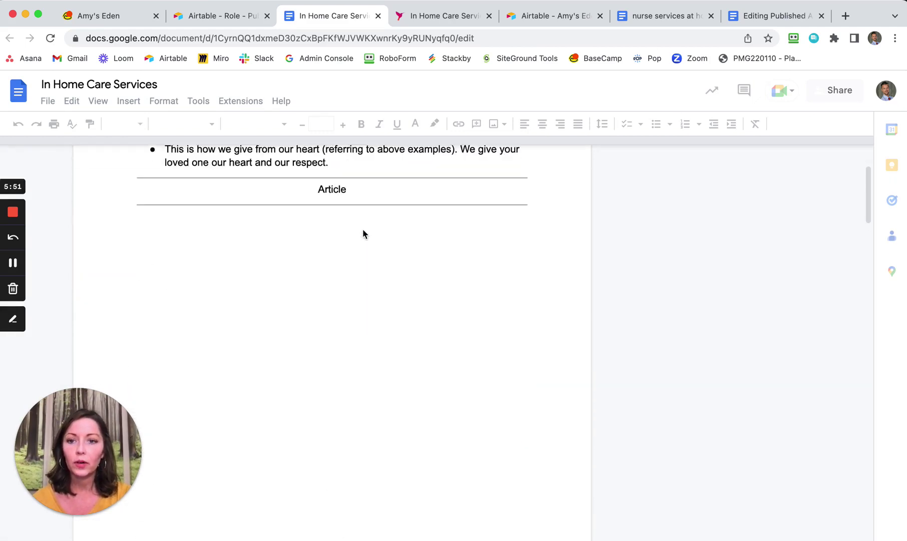
scroll(363, 233, down, 10)
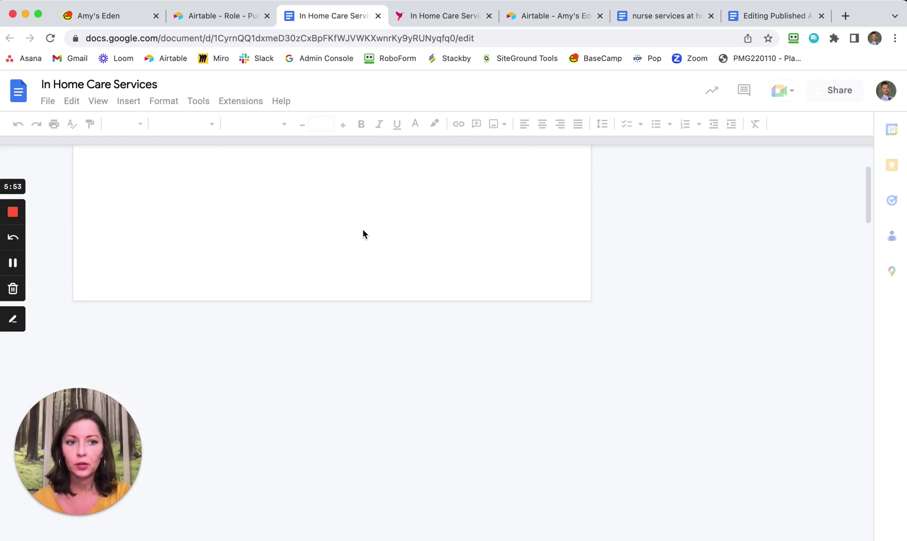
scroll(363, 234, down, 3)
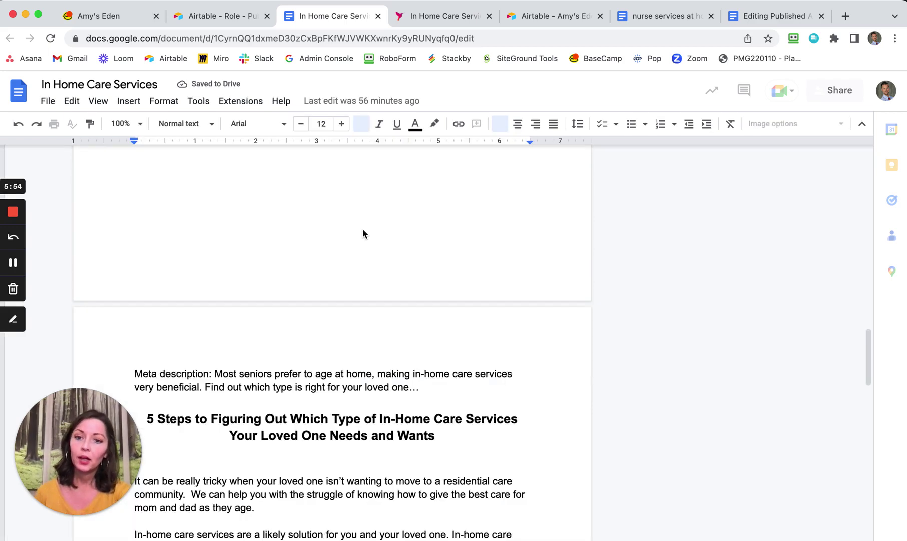
scroll(363, 233, down, 3)
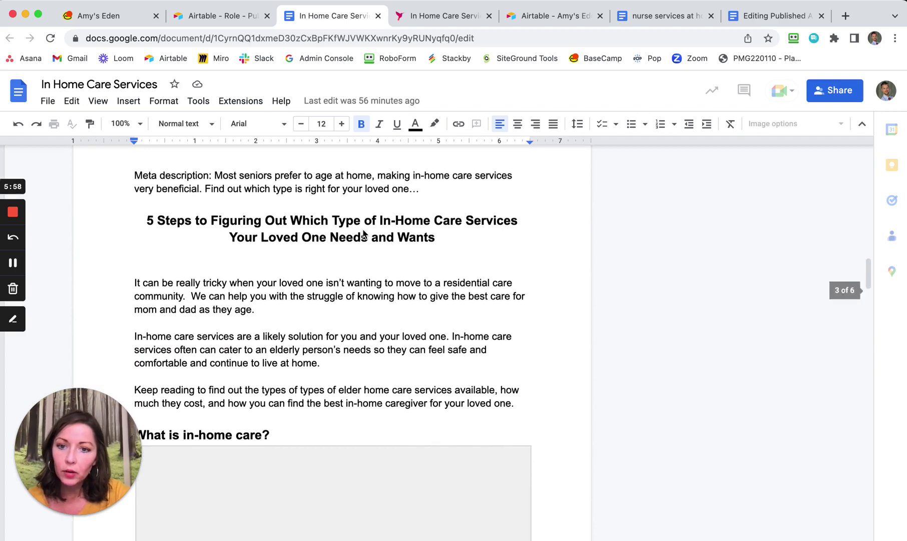
Draft a comment reading "please change this to:" on the introduction's first sentence, and discard it without posting.
click(136, 285)
drag(136, 285, 166, 296)
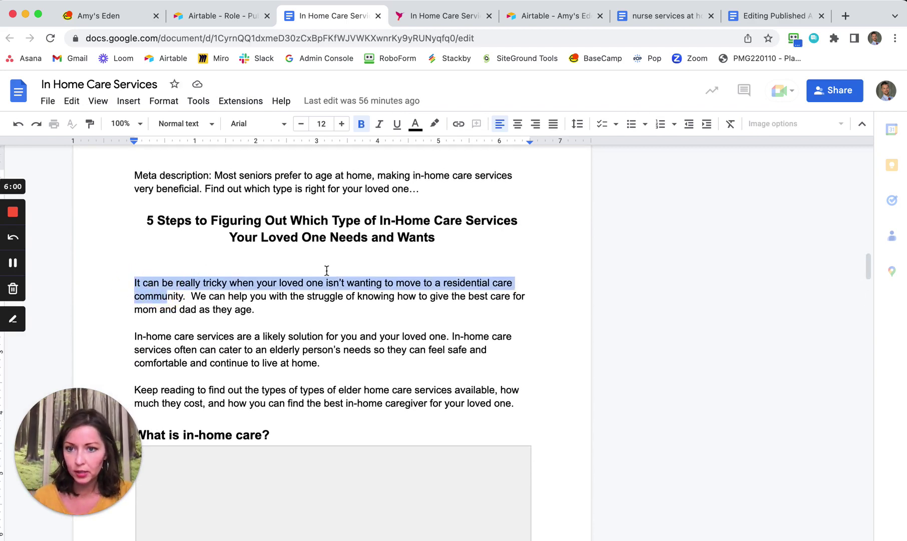
click(132, 283)
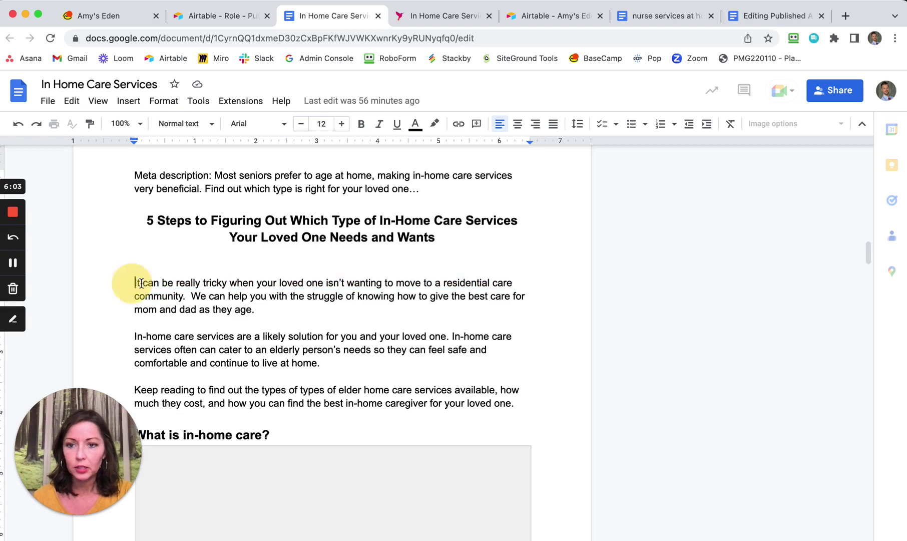
shift+click(186, 296)
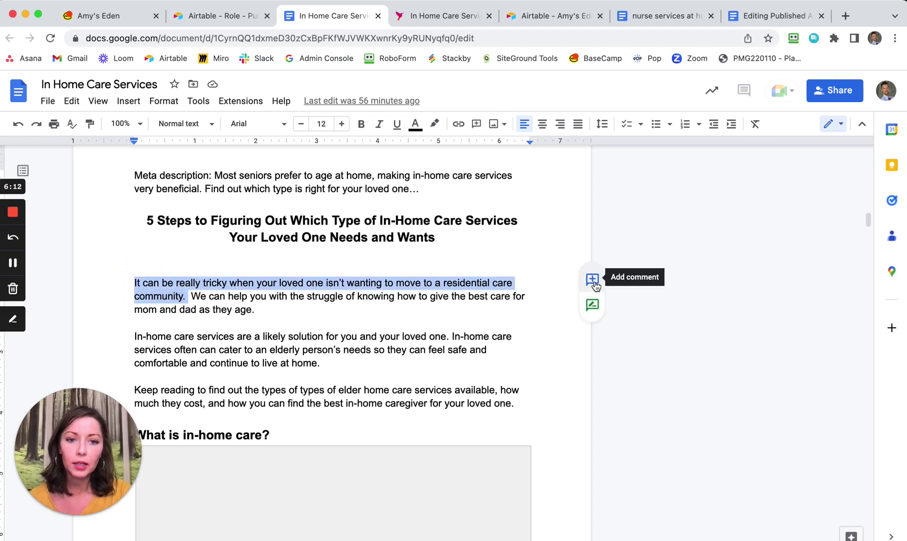
click(593, 280)
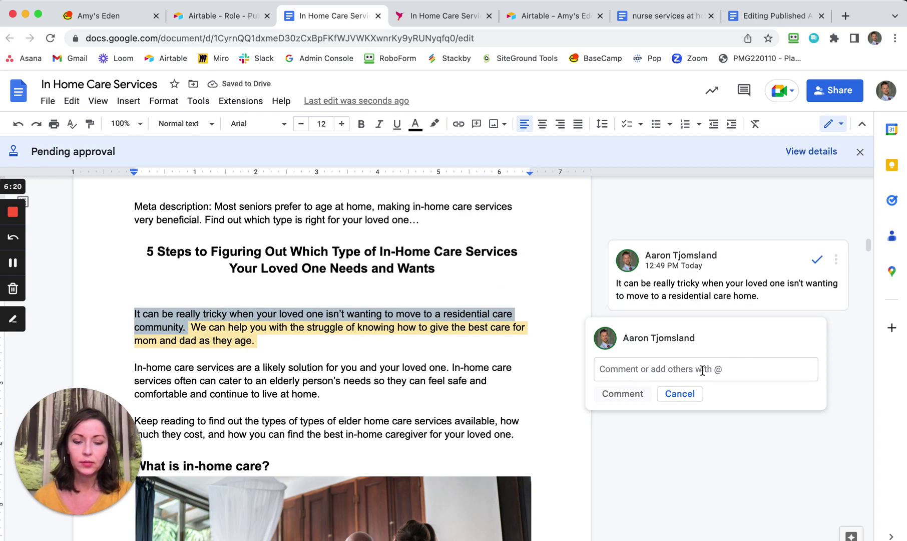
click(688, 370)
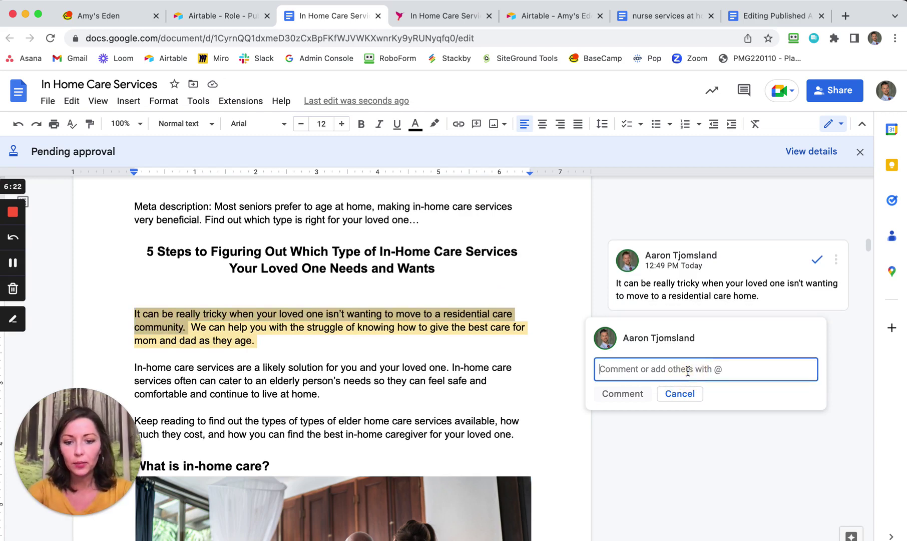
text(pleas)
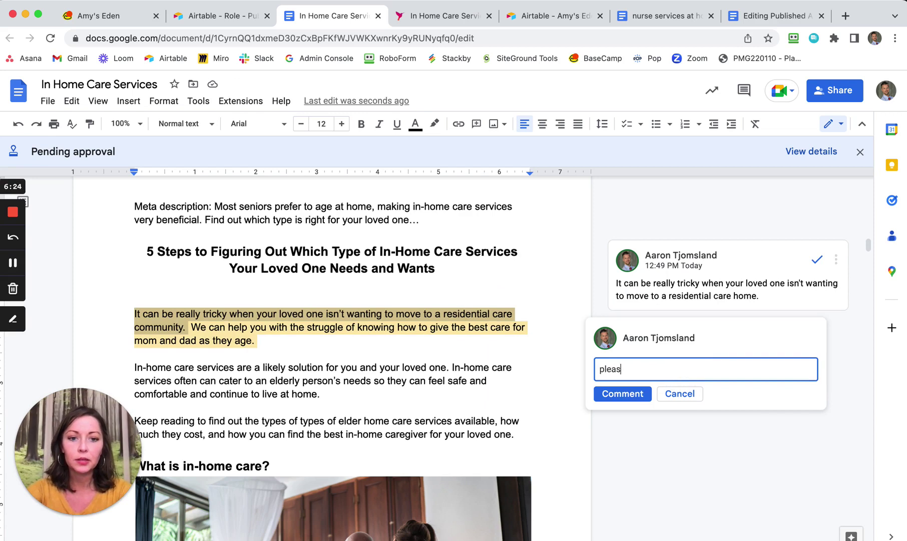
text(e change htis to:)
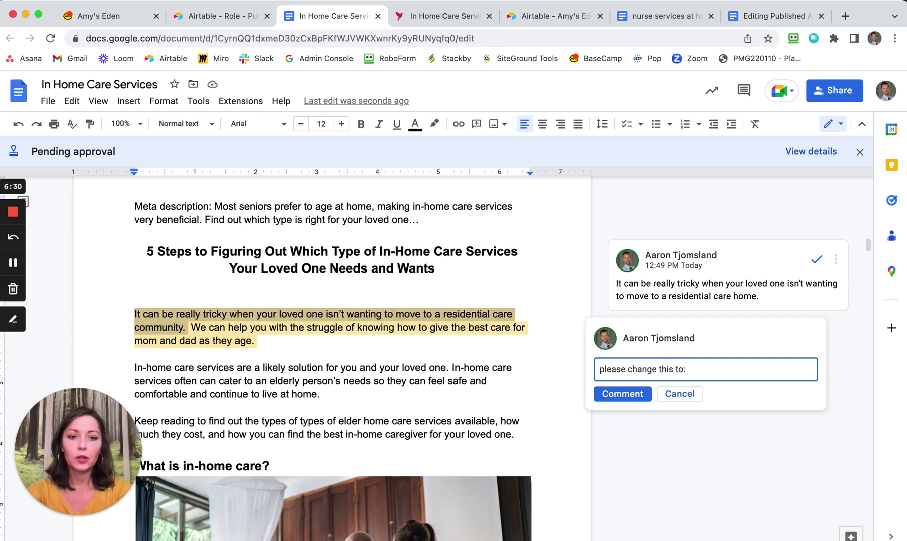
click(681, 394)
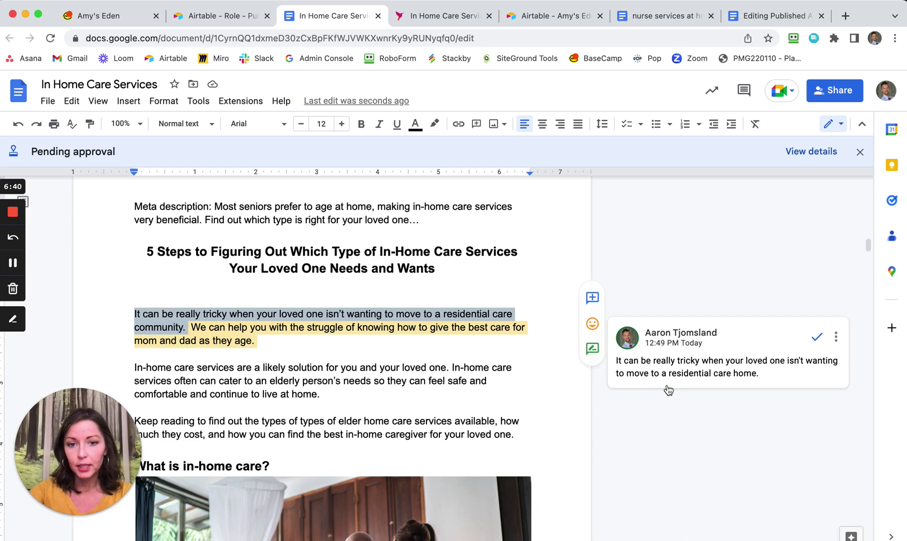
click(536, 270)
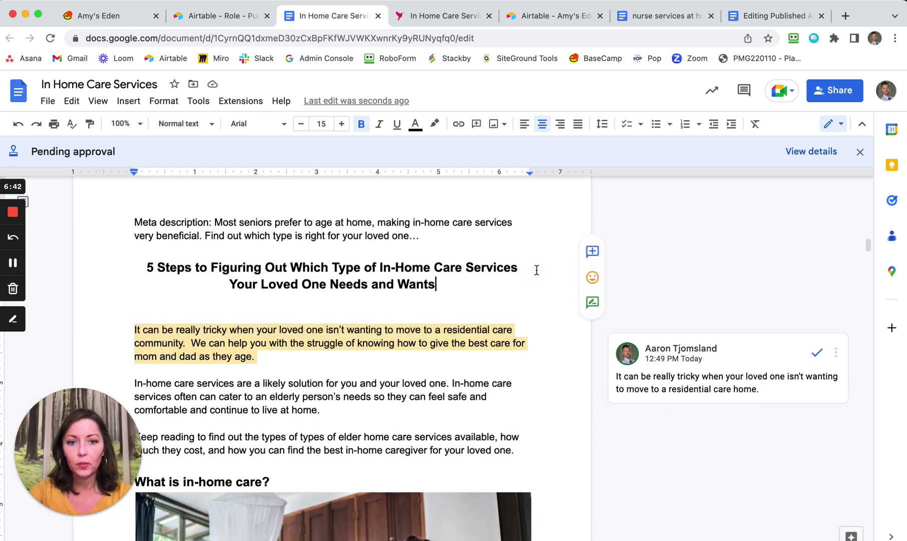
Review the brief at the document's beginning, covering keyword variations, potential article topic, problems and questions, and what to teach clients.
scroll(537, 270, up, 5)
scroll(537, 270, up, 10)
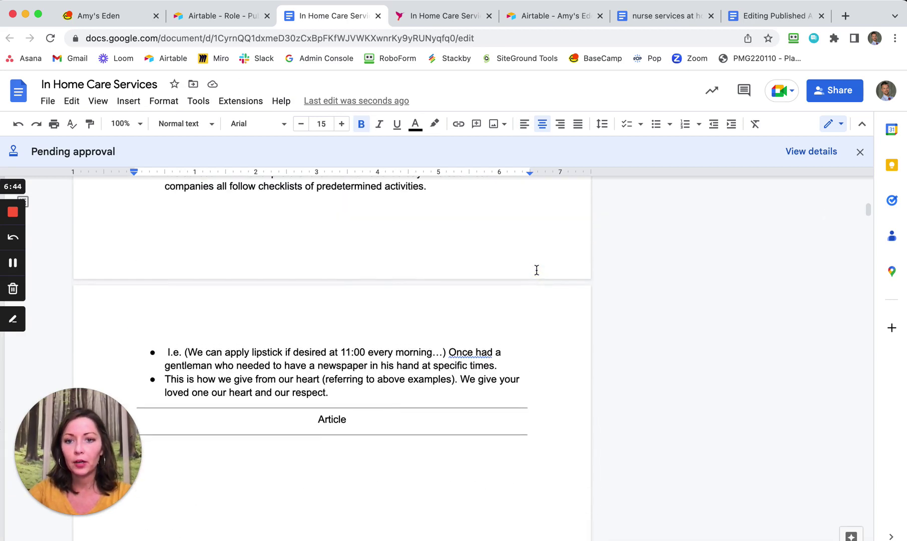
scroll(537, 270, up, 10)
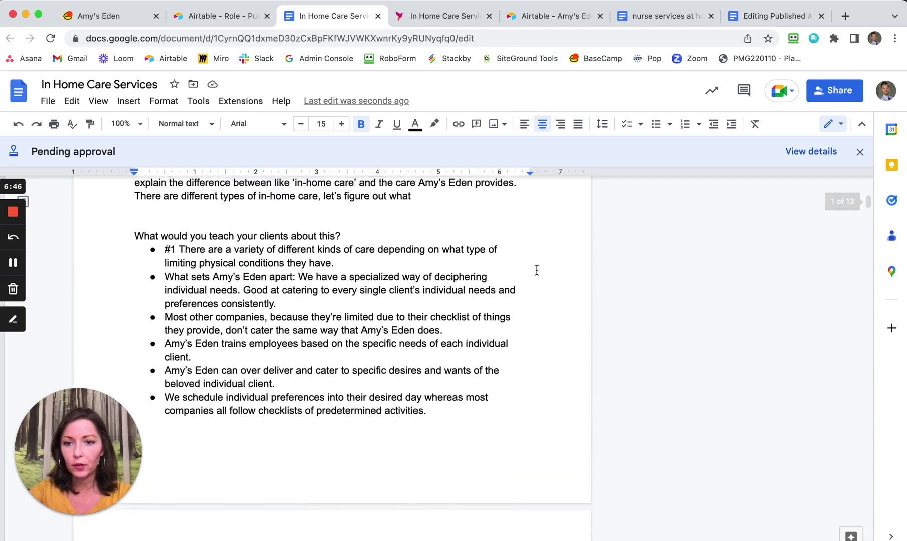
scroll(537, 270, up, 7)
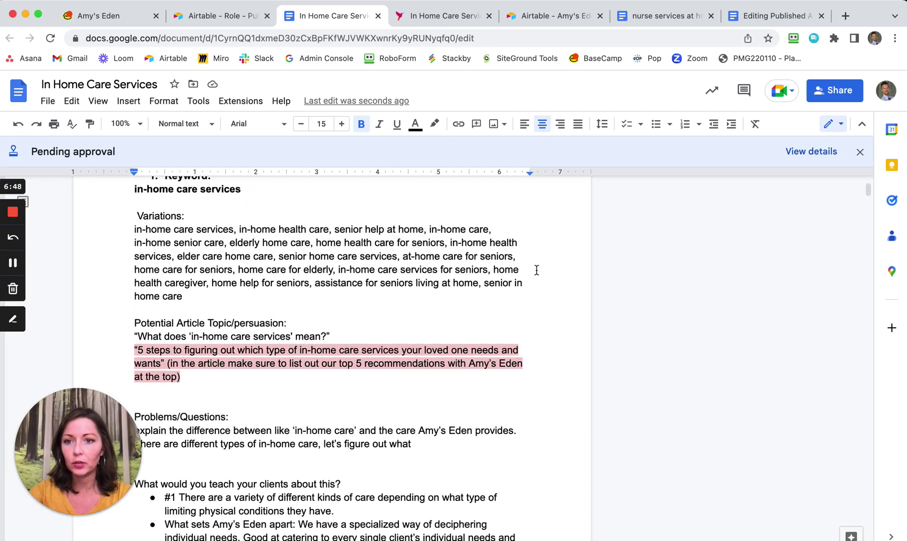
scroll(537, 270, up, 2)
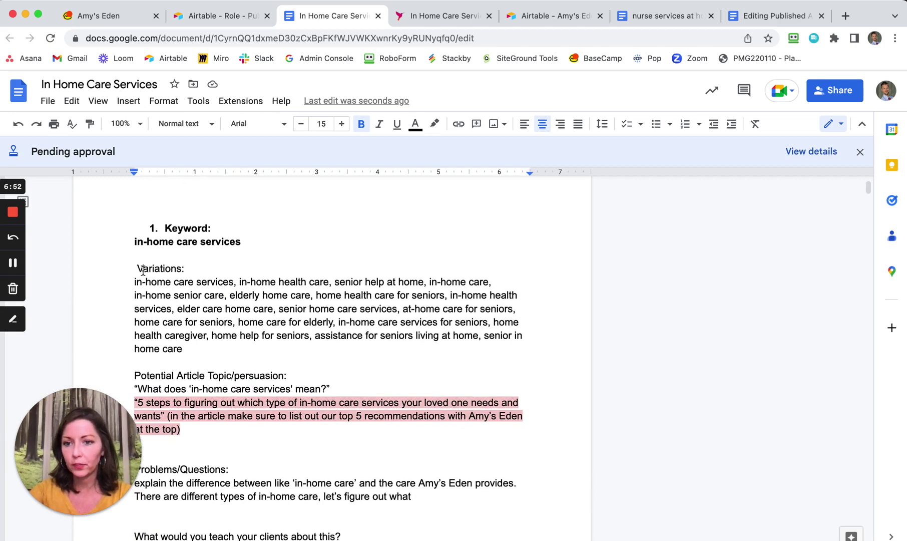
scroll(177, 372, down, 7)
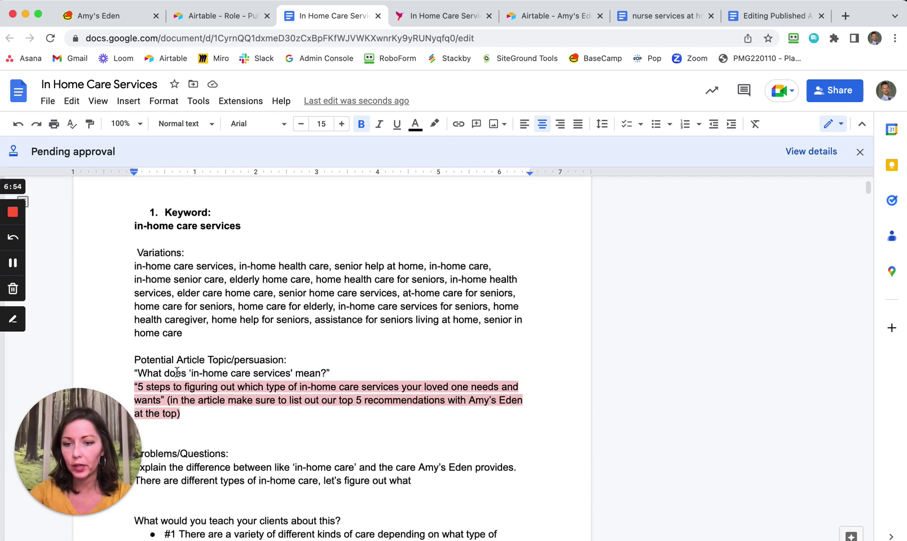
scroll(176, 372, down, 5)
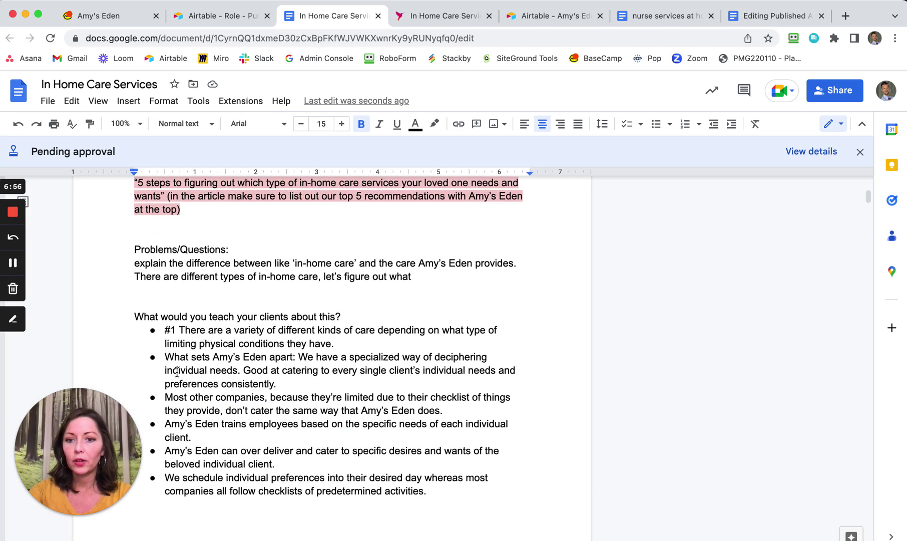
scroll(177, 372, up, 10)
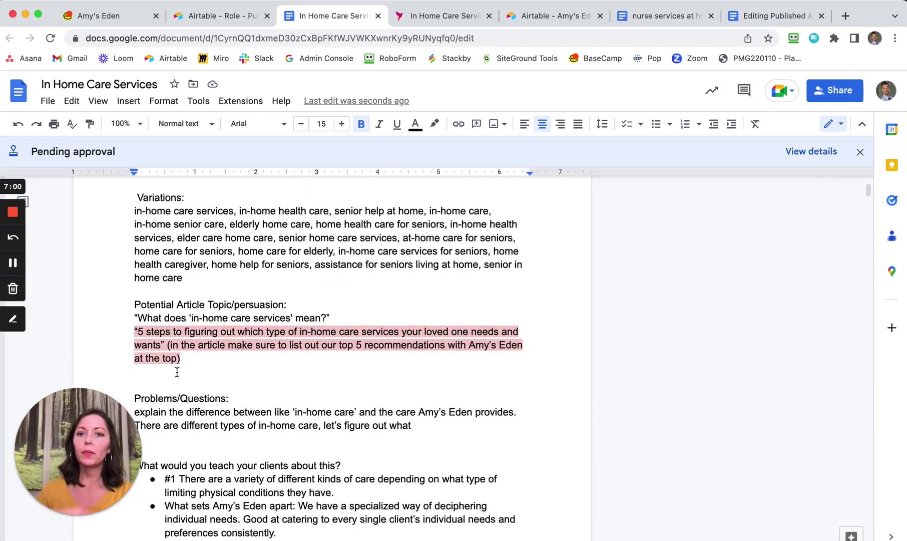
Delete the comment thread attached to the introduction's opening paragraph, below the title "5 Steps to Figuring Out Which Type of In-Home Care Services".
scroll(208, 346, down, 12)
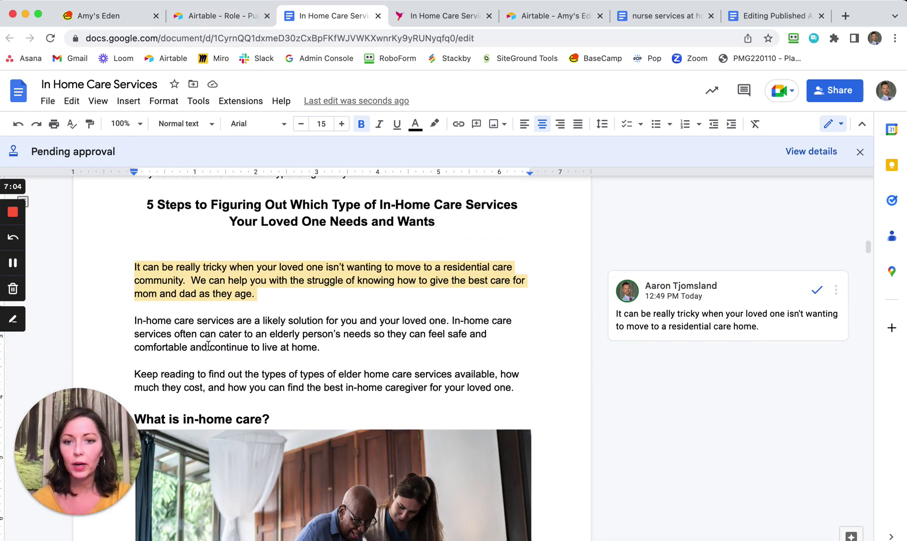
click(421, 299)
click(14, 264)
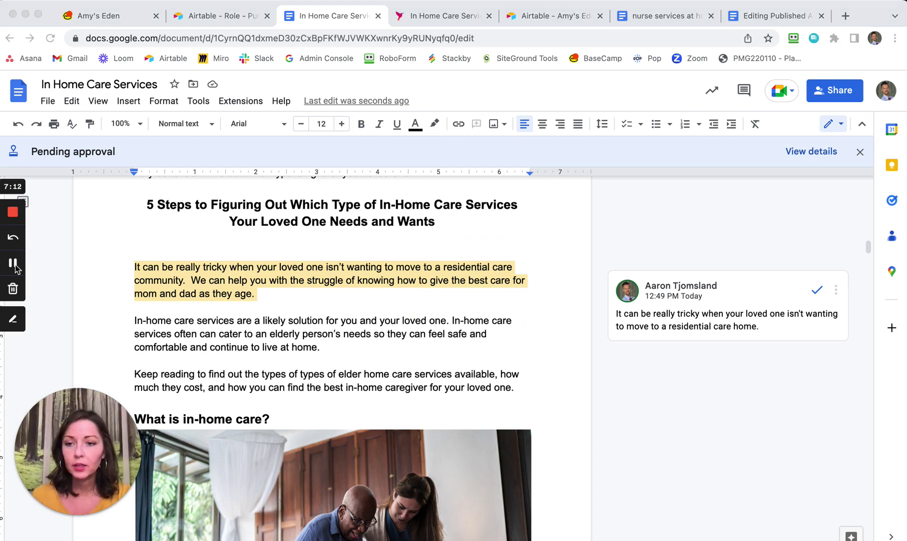
click(357, 309)
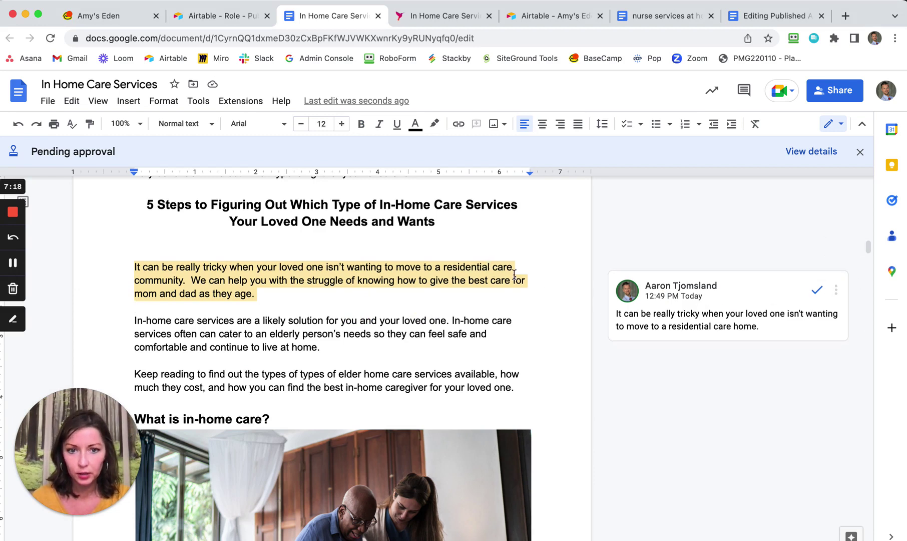
click(836, 290)
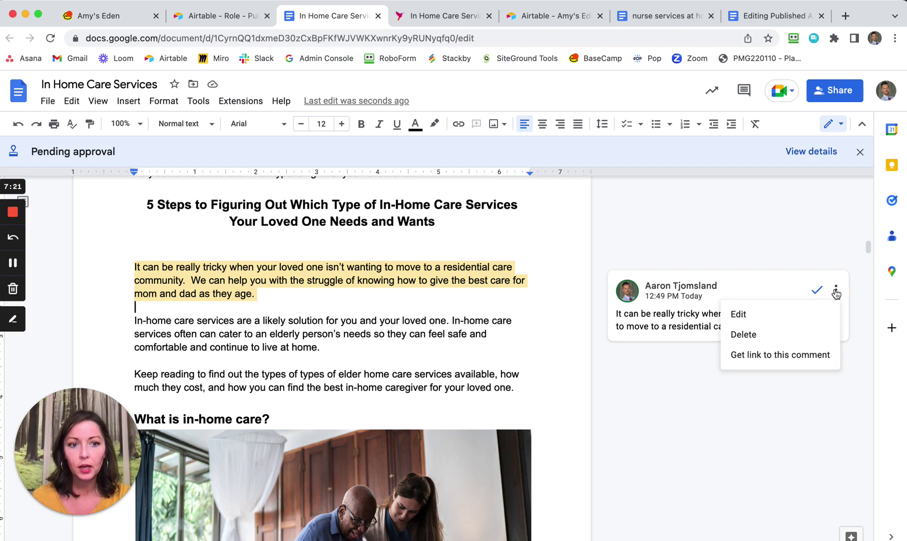
click(754, 334)
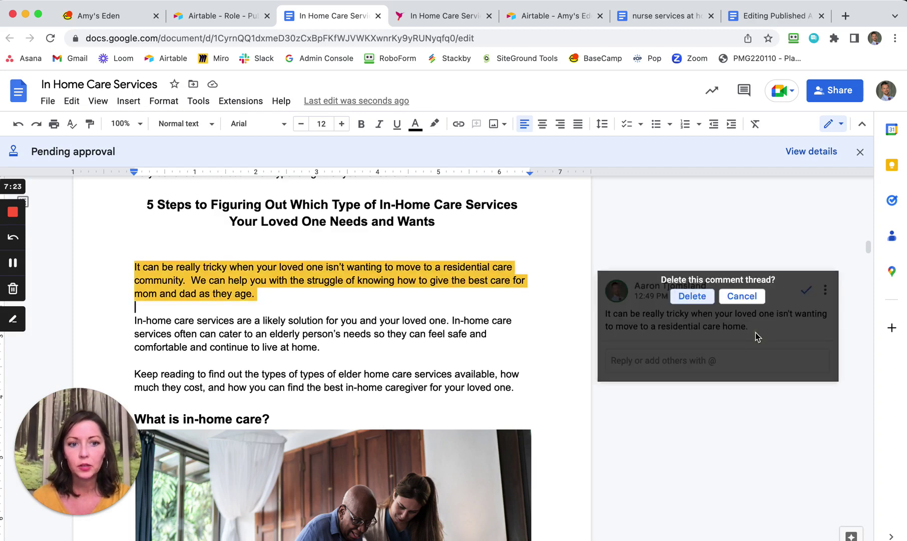
click(682, 296)
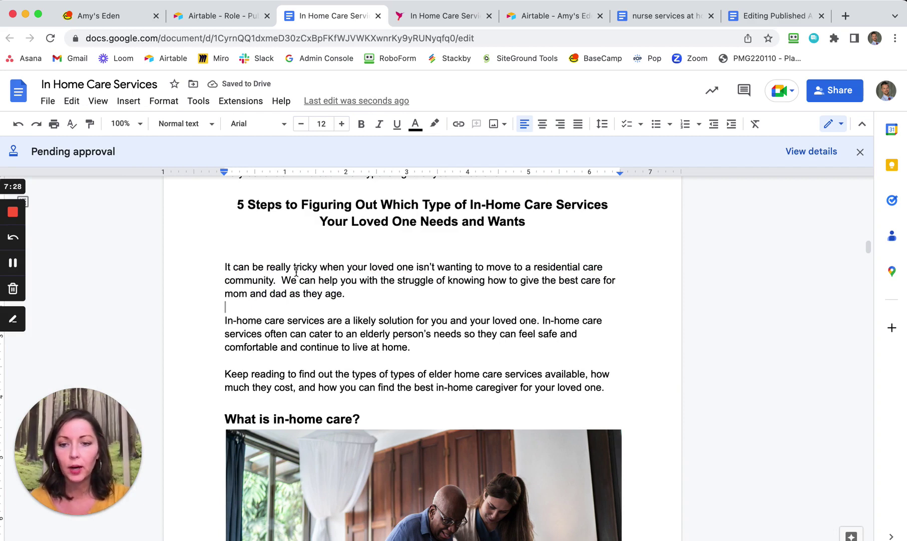
drag(221, 266, 275, 281)
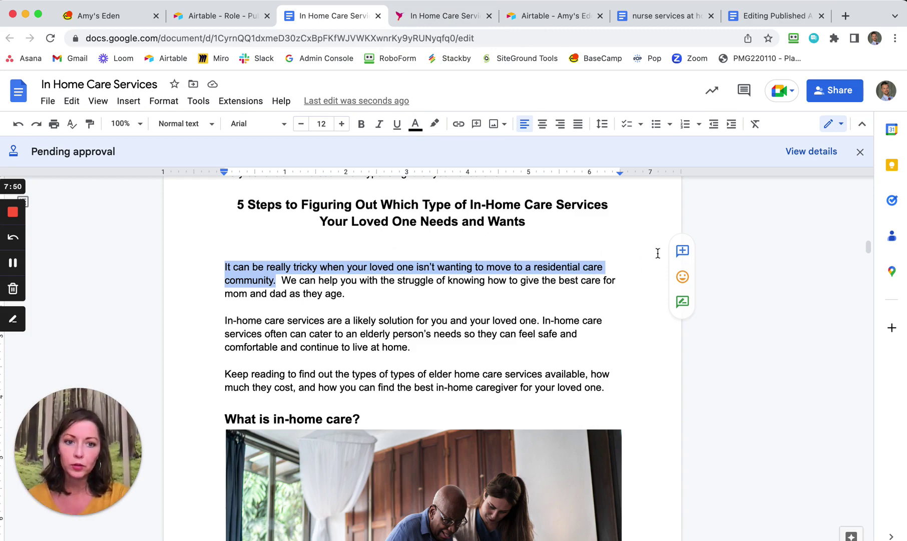
click(682, 252)
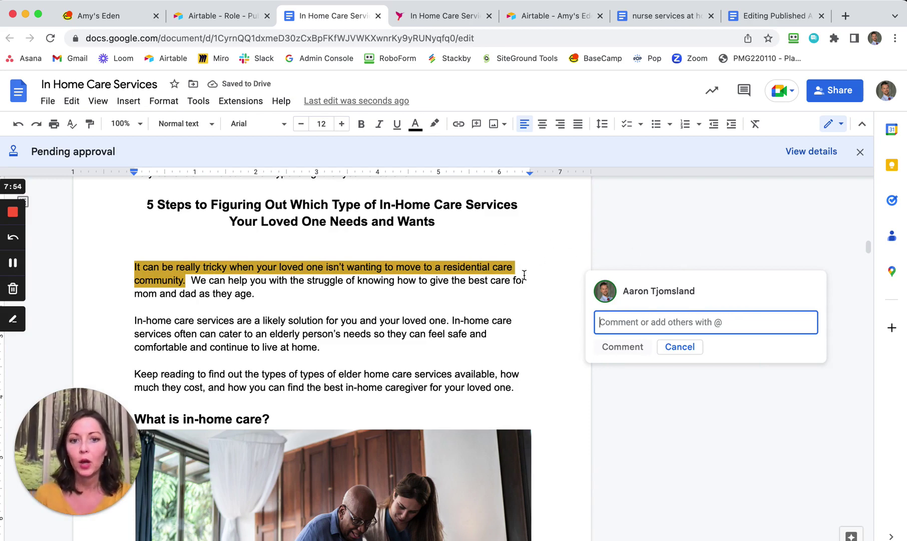
click(457, 17)
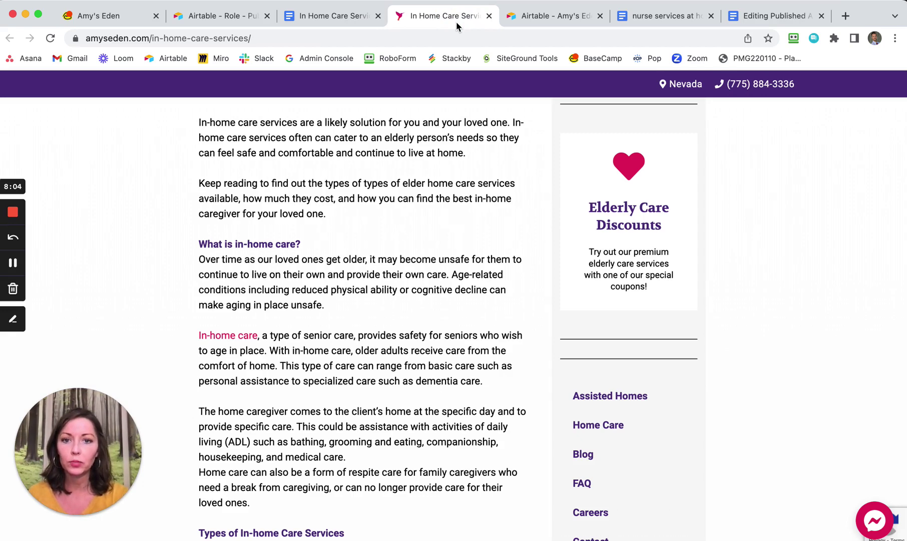
click(330, 19)
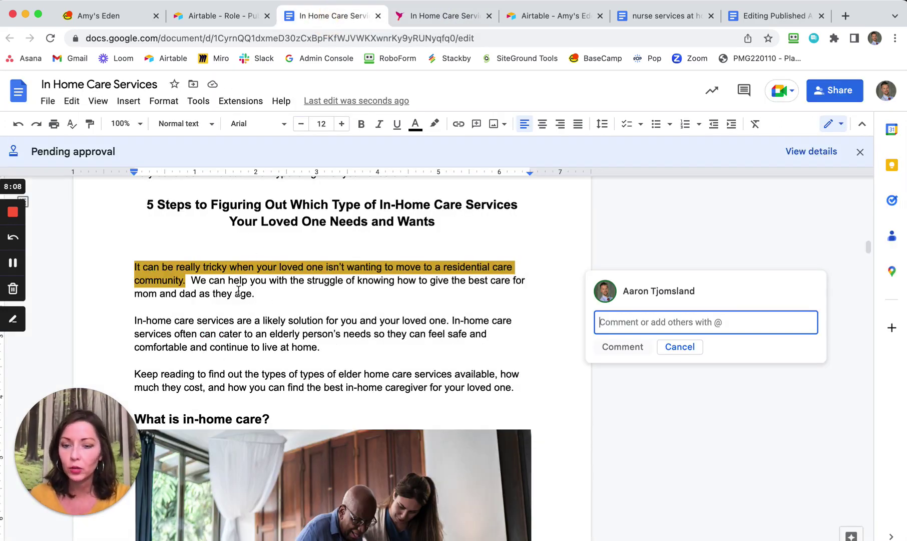
click(679, 347)
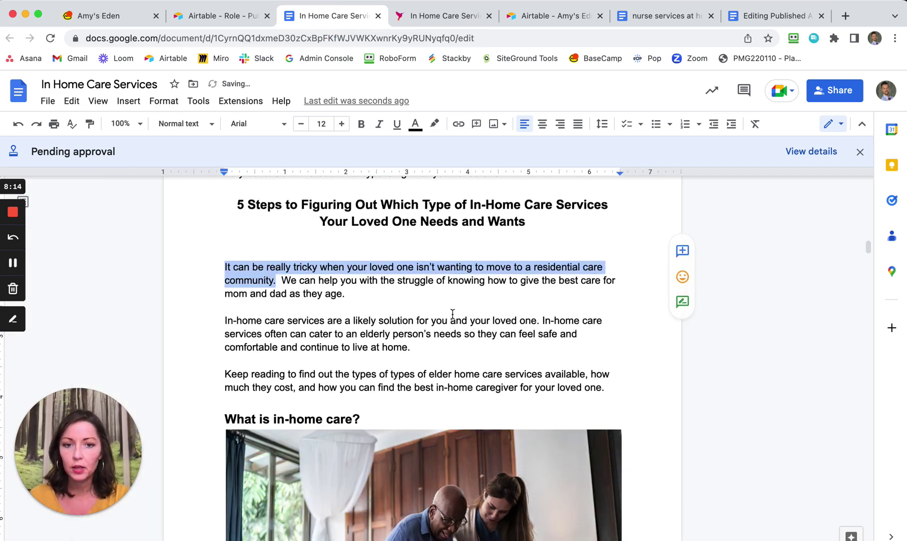
click(453, 308)
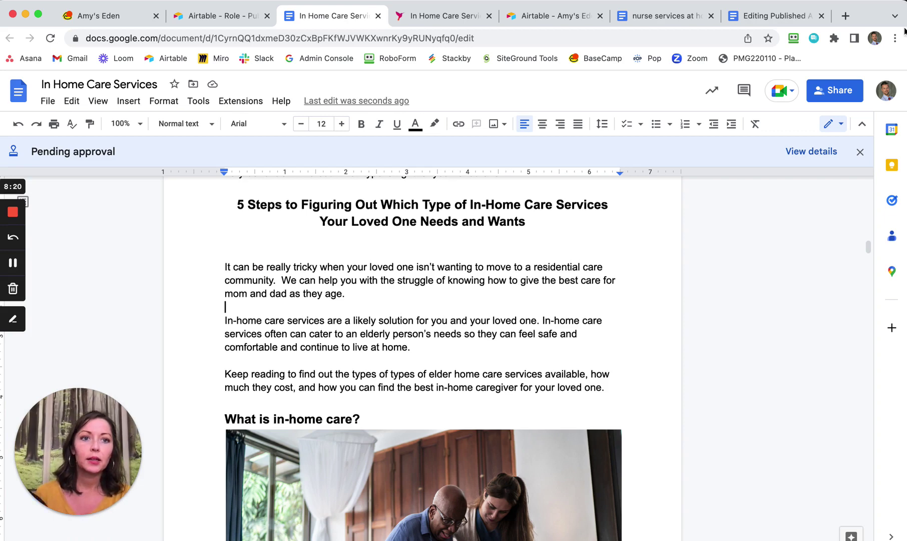
Switch to the "Editing Published Articles Process" document and review its steps for handling client feedback and updating published articles.
click(805, 19)
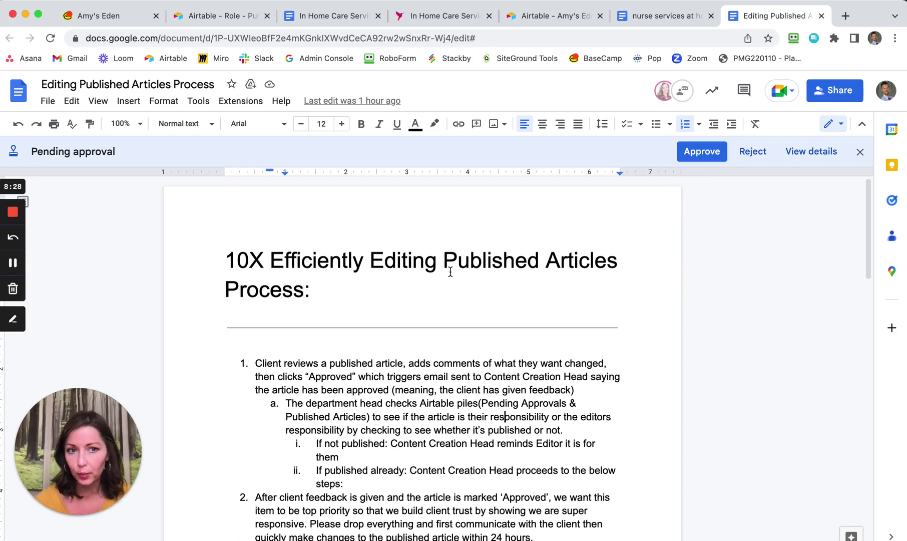
scroll(362, 302, down, 2)
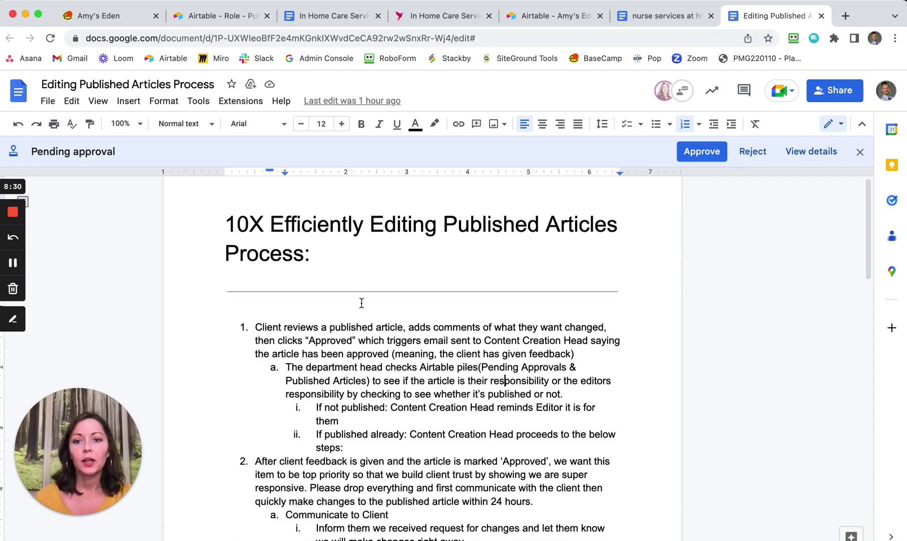
scroll(362, 302, down, 1)
scroll(361, 302, down, 10)
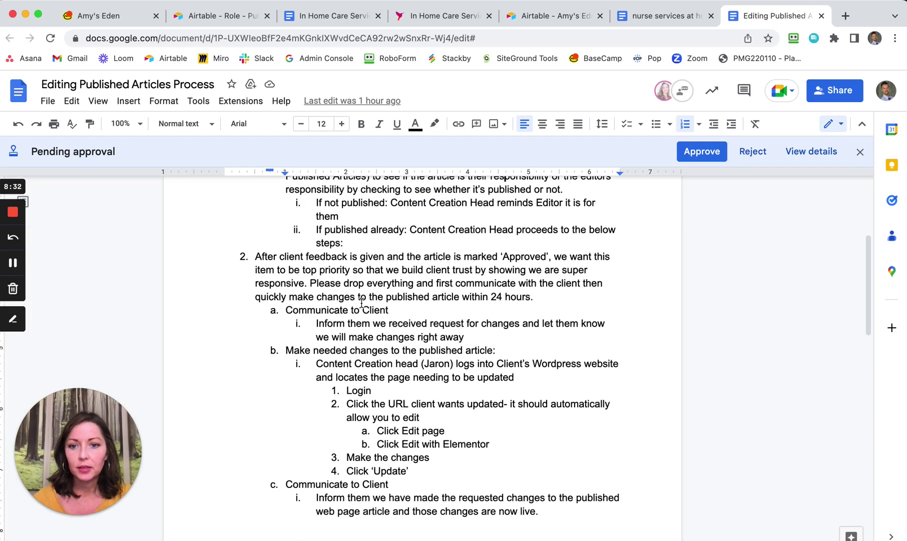
scroll(361, 303, up, 10)
scroll(361, 302, down, 5)
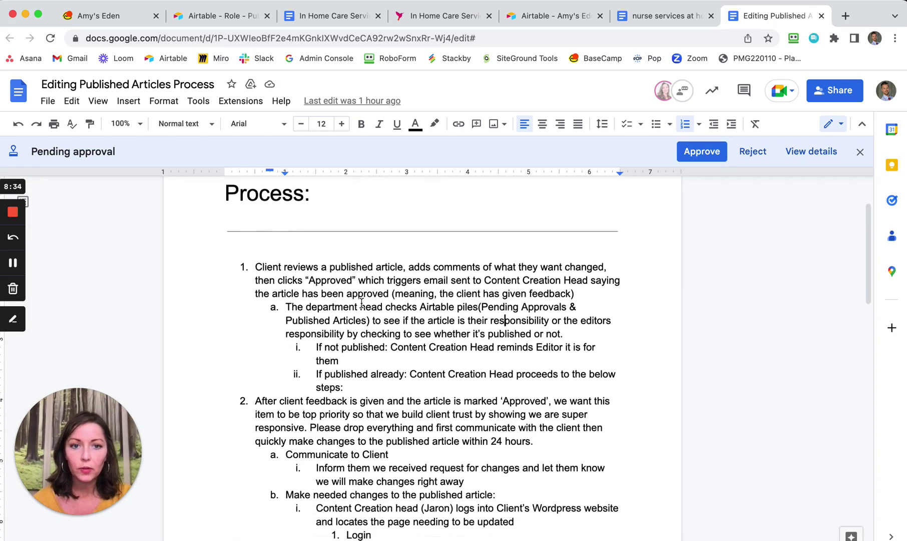
scroll(362, 303, down, 1)
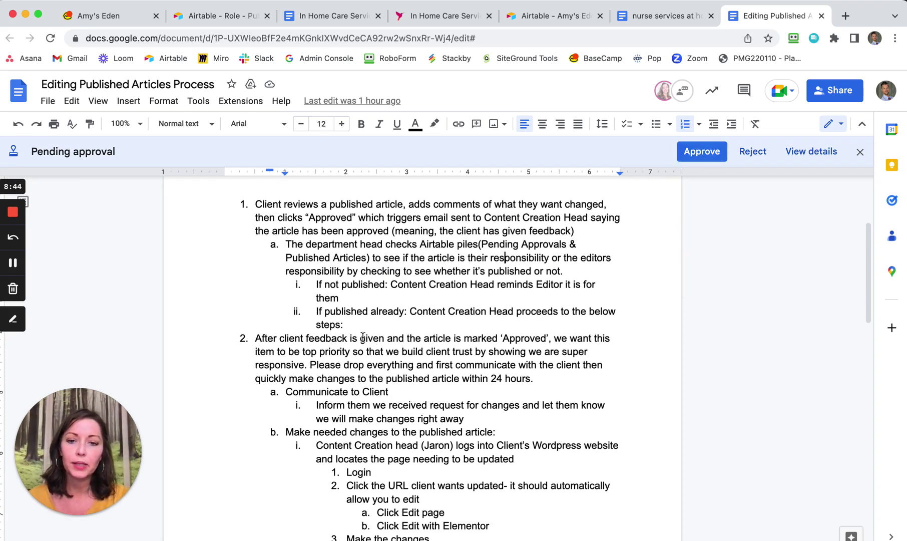
Post the comment "please change the word approve to allow" on the phrase "the article has been approved" in process step 1.
click(256, 231)
drag(342, 237, 403, 231)
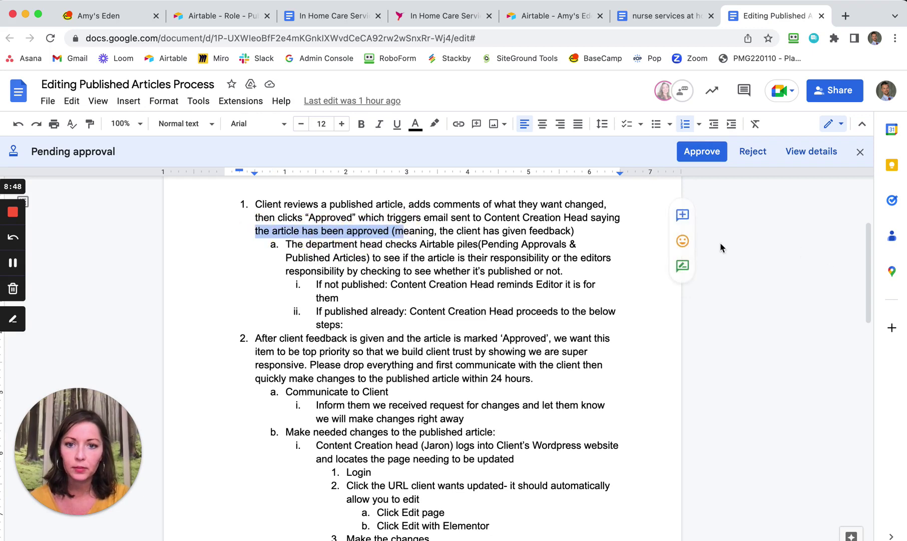
click(683, 215)
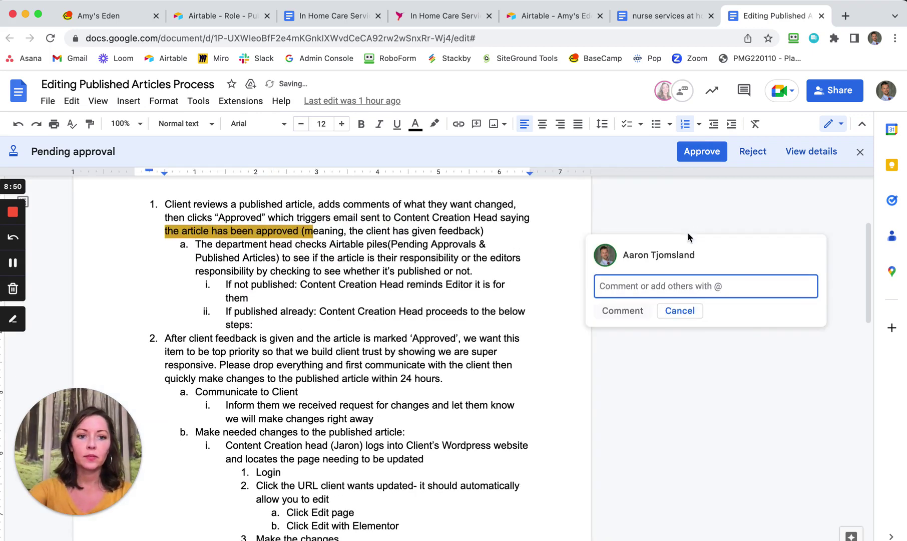
text(p)
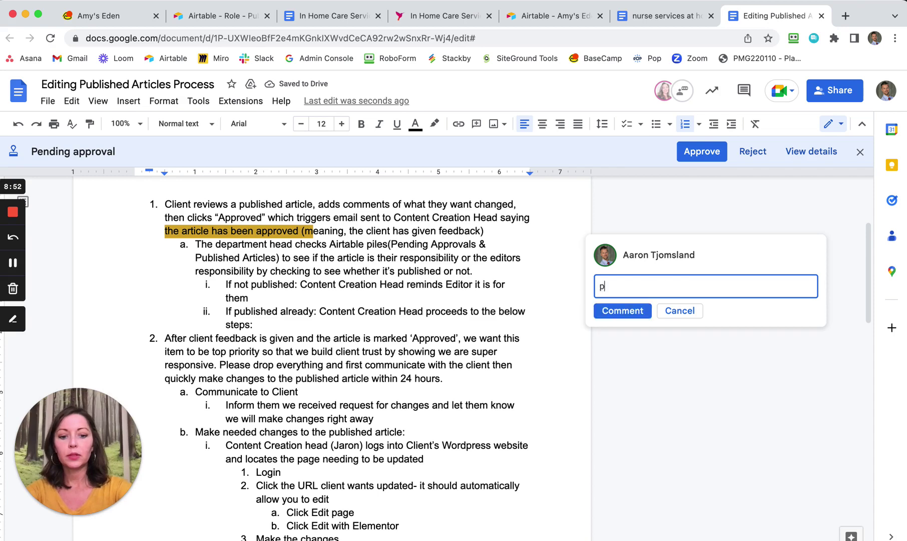
text(lease )
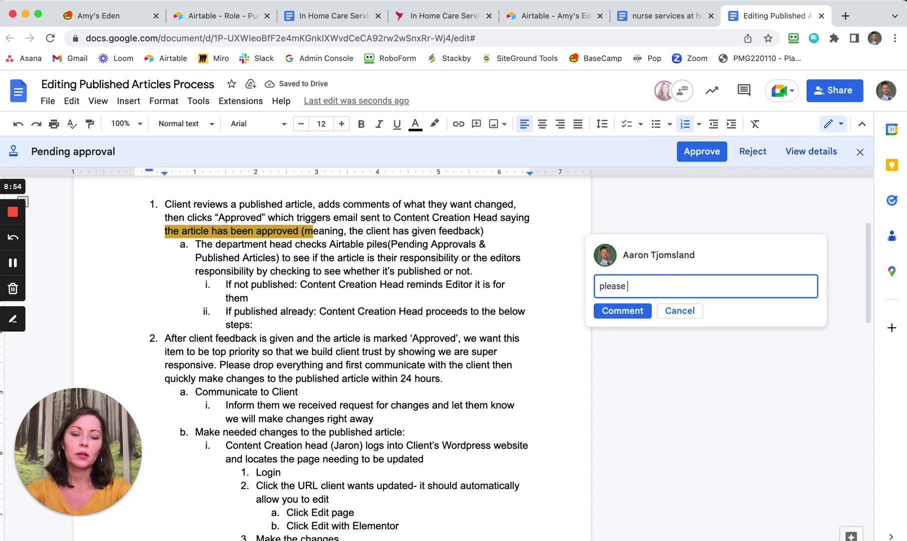
text(chang a)
key(BackSpace)
key(BackSpace)
text(e the)
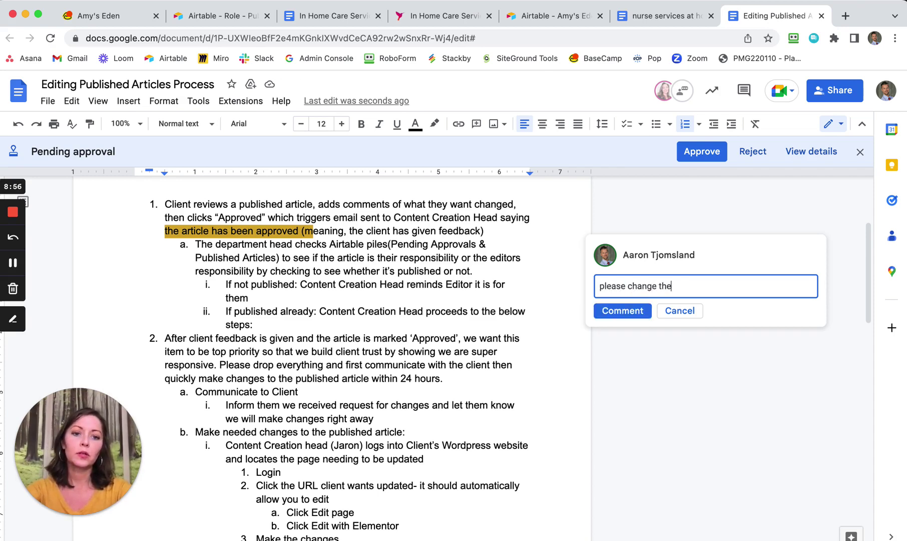
text( word approve to)
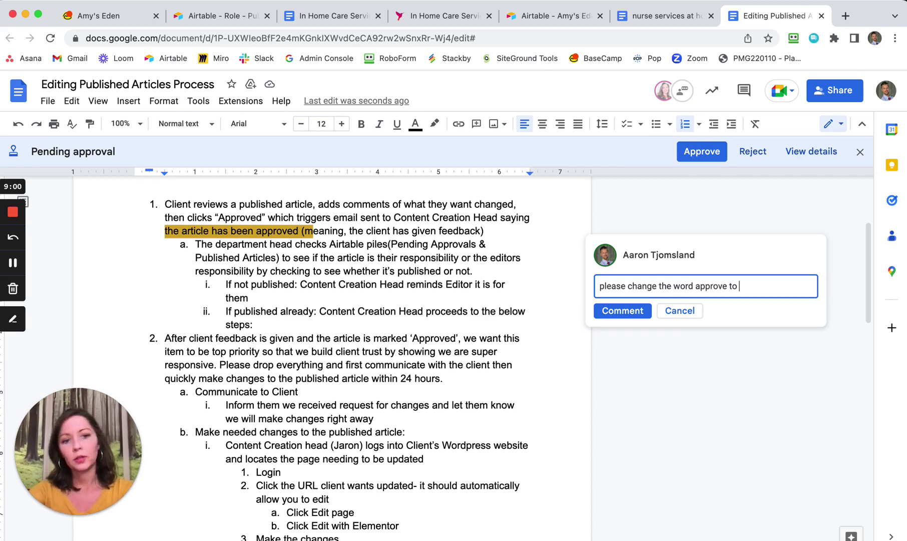
text( allow)
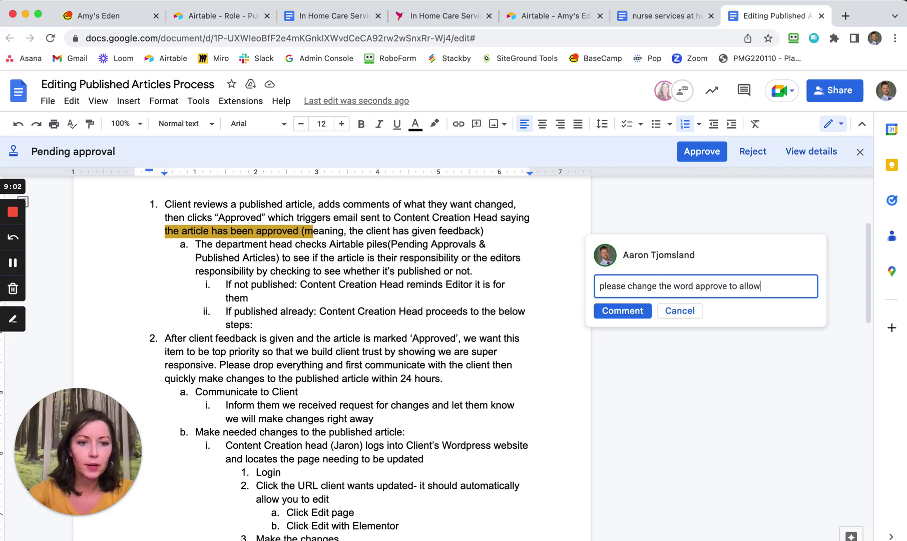
click(614, 314)
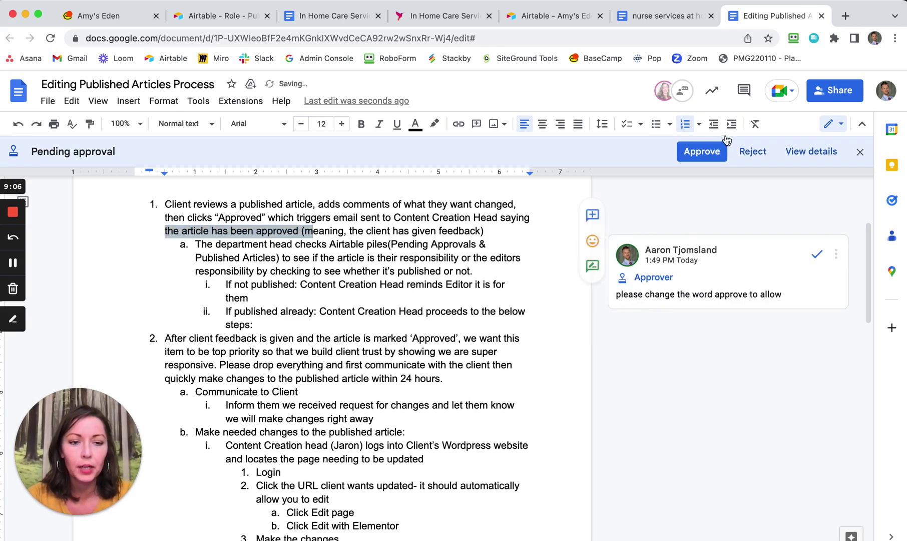
Approve the document's pending approval request without an optional message, and dismiss the file-lock dialog without reloading.
click(697, 156)
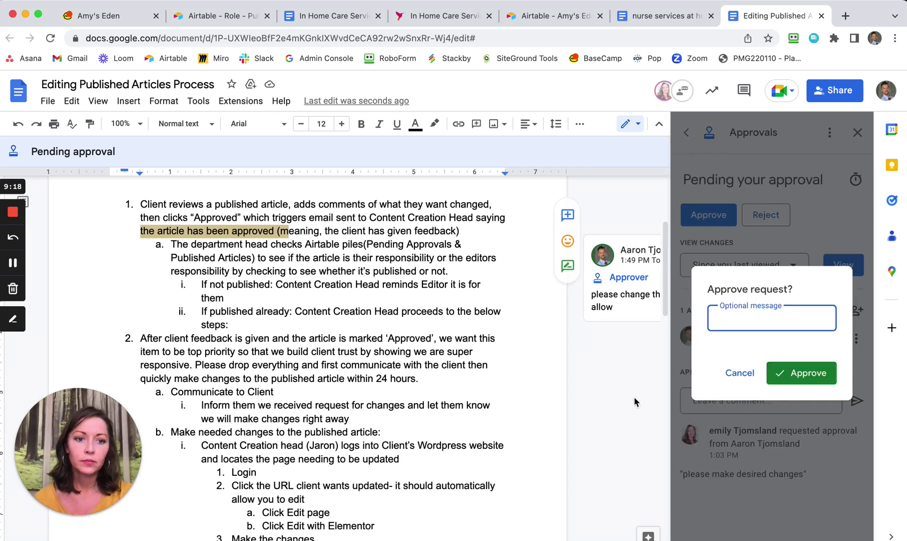
click(803, 374)
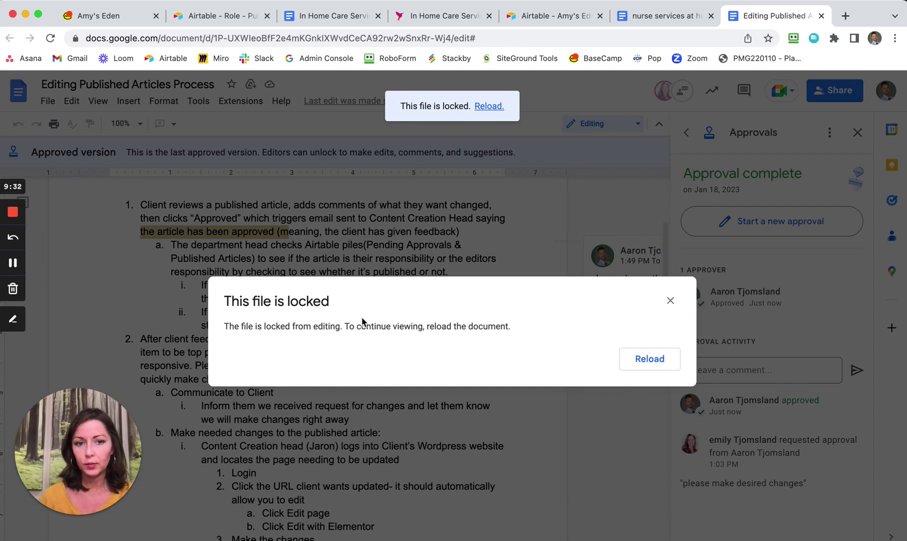
click(671, 301)
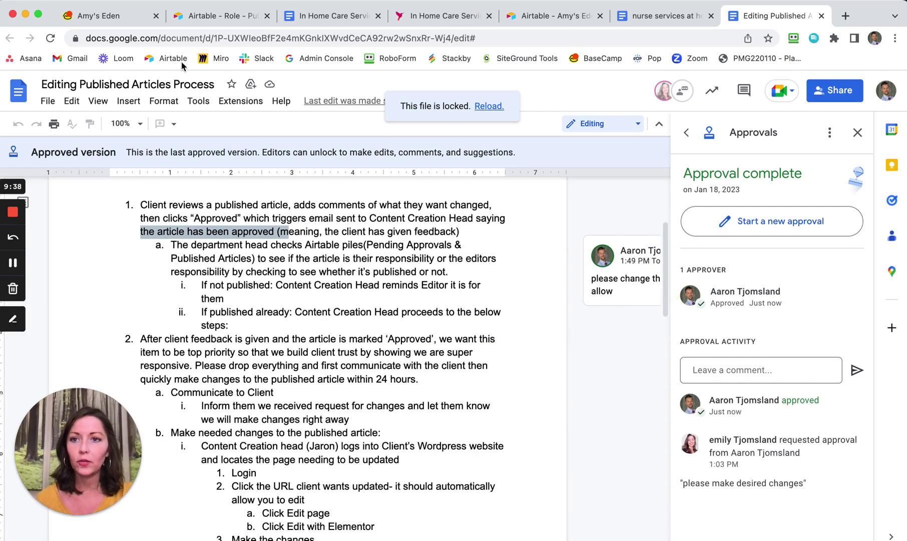
Go back to the Amy's Eden project in Basecamp and open its linked Google Drive folder.
click(204, 19)
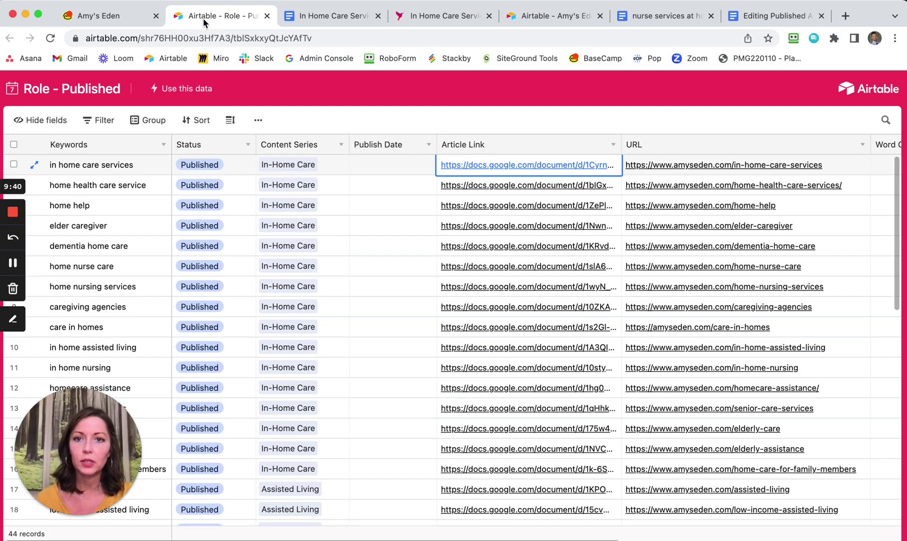
click(123, 15)
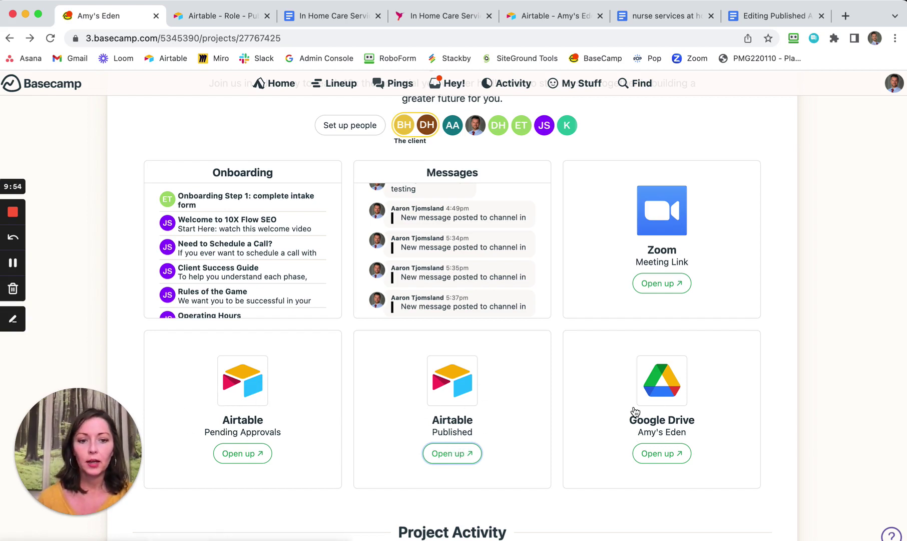
click(660, 454)
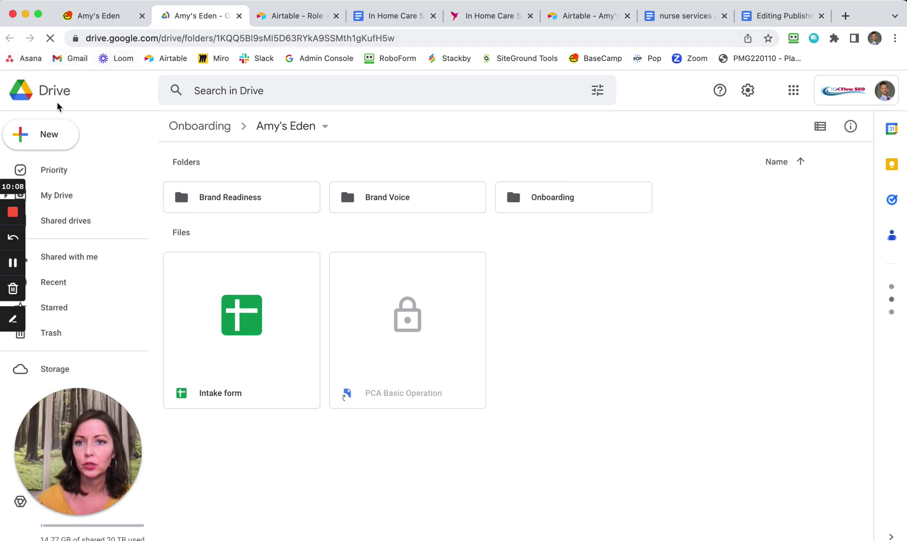
Return to the Basecamp project and look over its tool cards, including Onboarding, Messages, Zoom, Airtable and Google Drive.
click(106, 20)
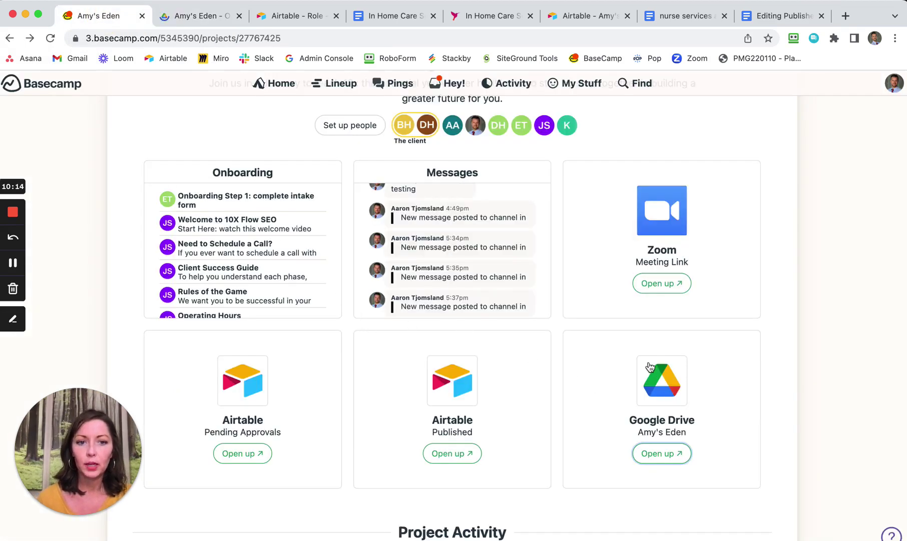
scroll(650, 367, down, 4)
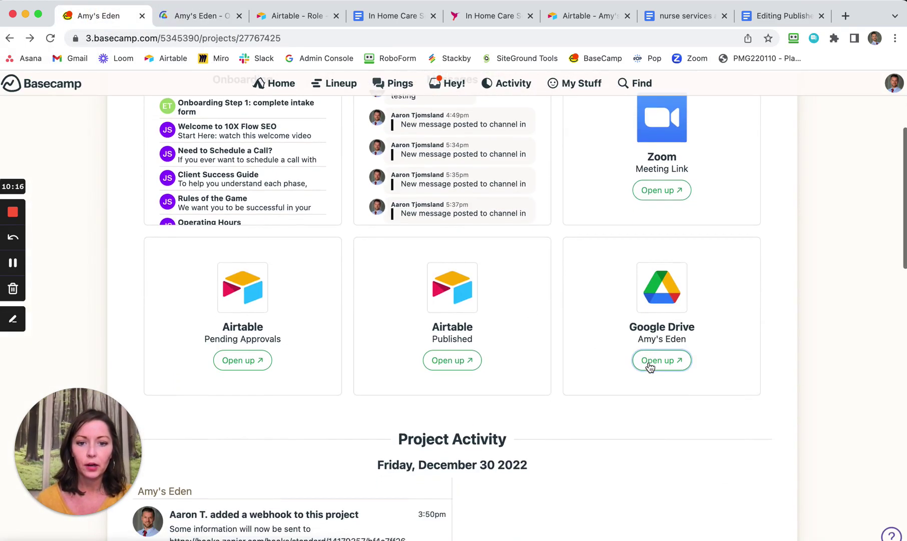
scroll(650, 367, up, 4)
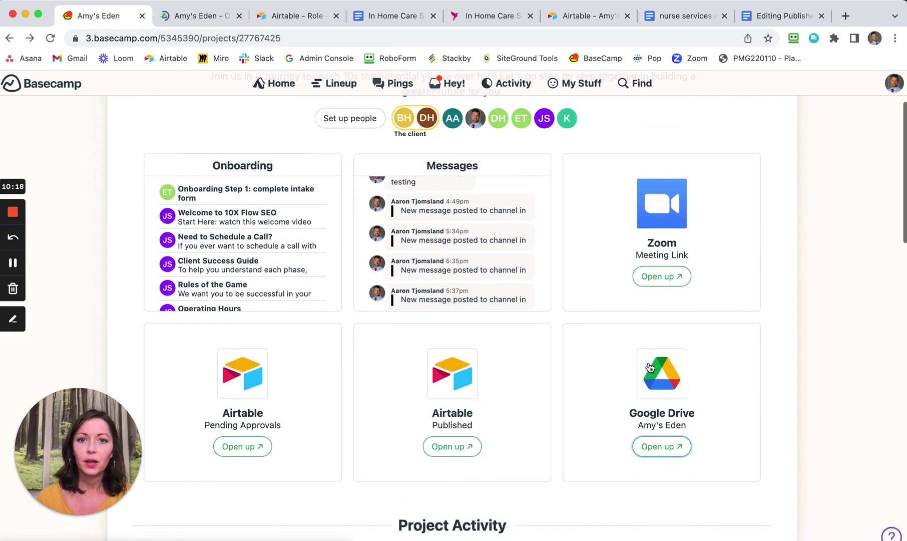